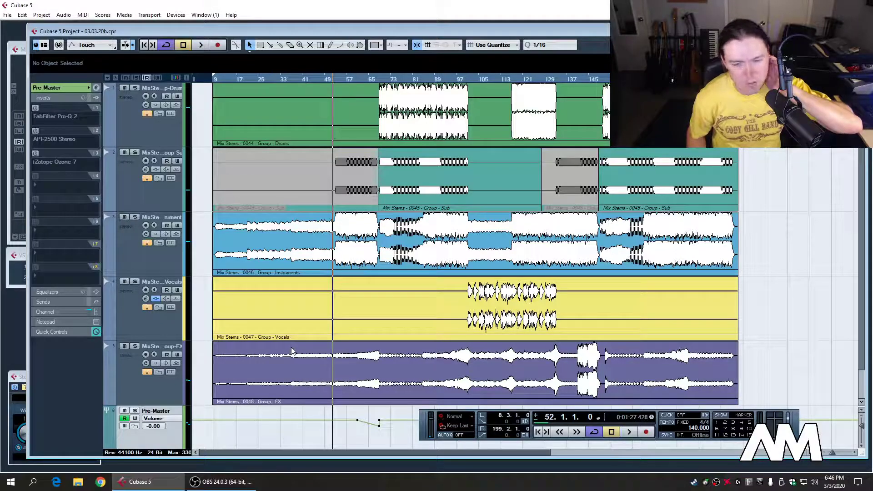
{"action": "left_click", "coordinate": [239, 477]}
{"action": "left_click", "coordinate": [240, 475]}
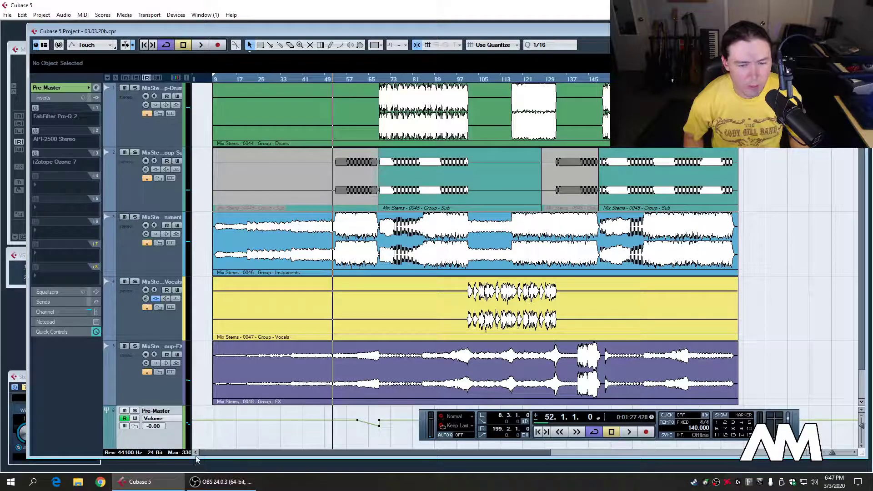
{"action": "left_click", "coordinate": [208, 486]}
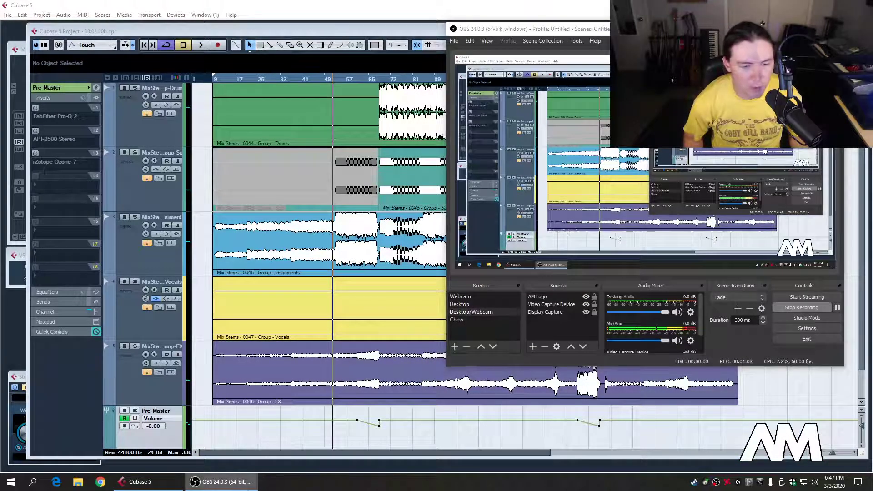
{"action": "left_click", "coordinate": [208, 486]}
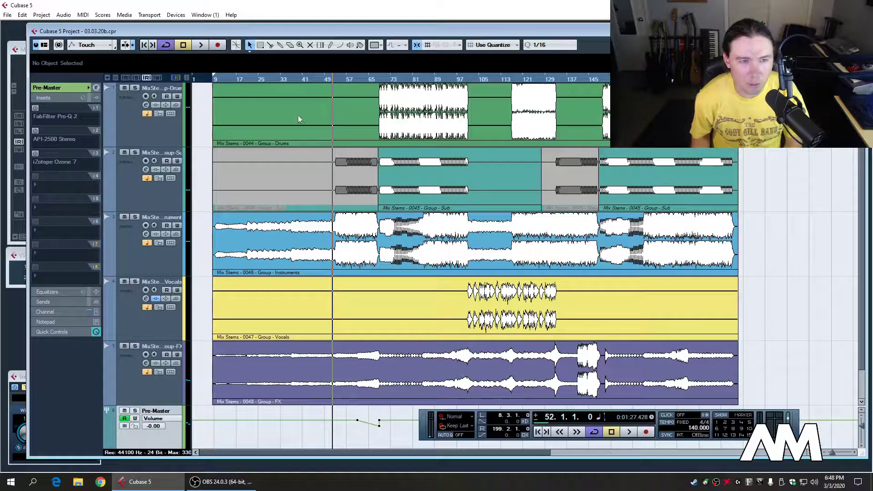
Select the Sub, Vocals and FX stem events one after another to point out the grouped mix stems.
{"action": "left_click", "coordinate": [443, 180]}
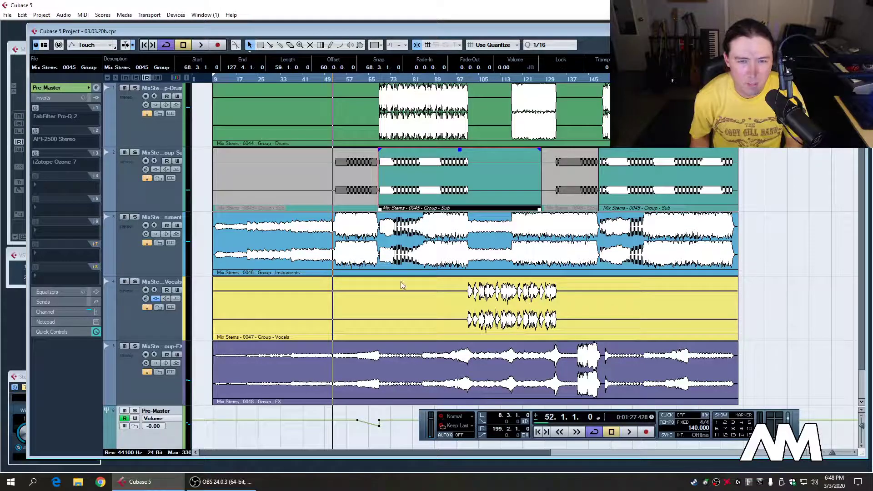
{"action": "left_click", "coordinate": [408, 316]}
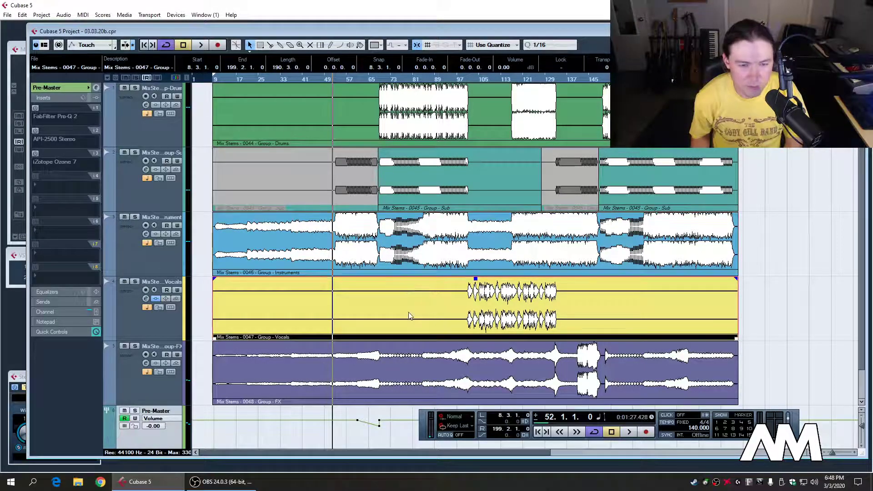
{"action": "left_click", "coordinate": [415, 383]}
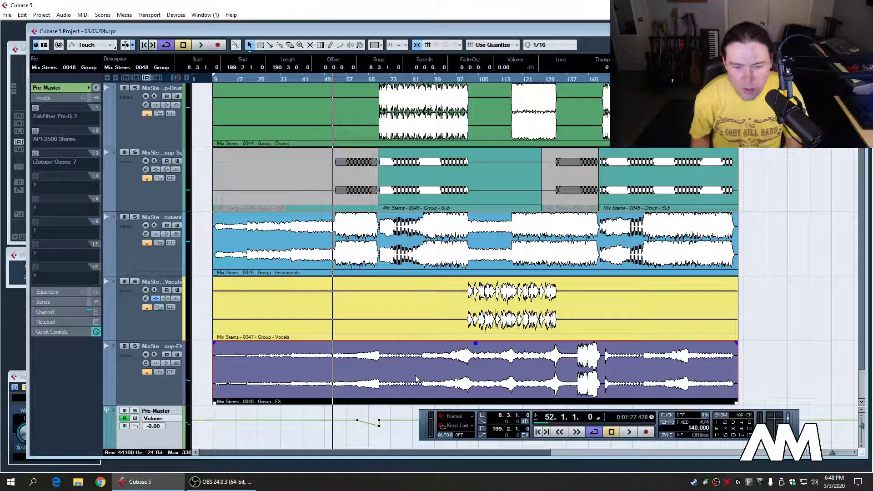
{"action": "left_click", "coordinate": [206, 483]}
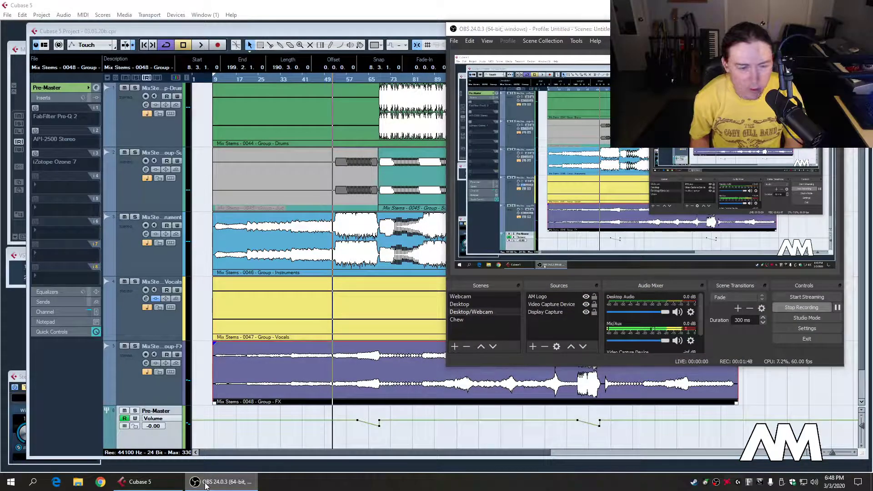
{"action": "left_click", "coordinate": [205, 483]}
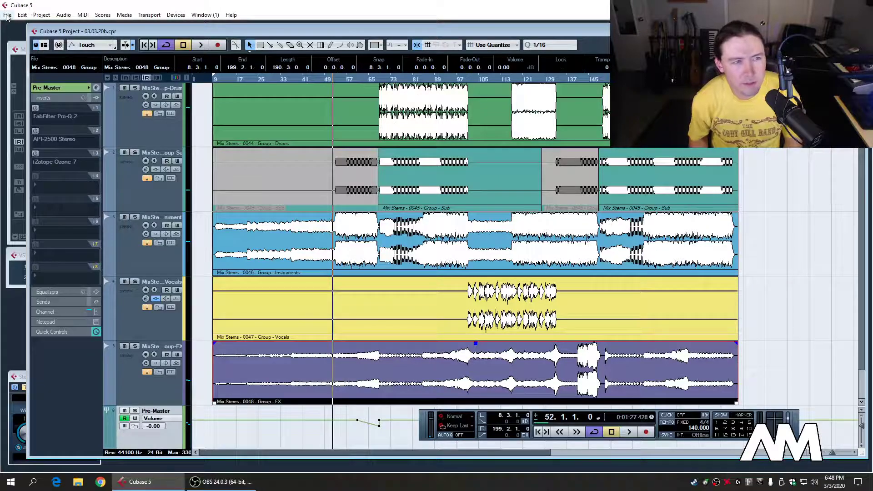
Open the audio mixdown export settings and try single source channels, including Stereo Out and Pre-Master.
{"action": "left_click", "coordinate": [8, 15]}
{"action": "mouse_move", "coordinate": [57, 180]}
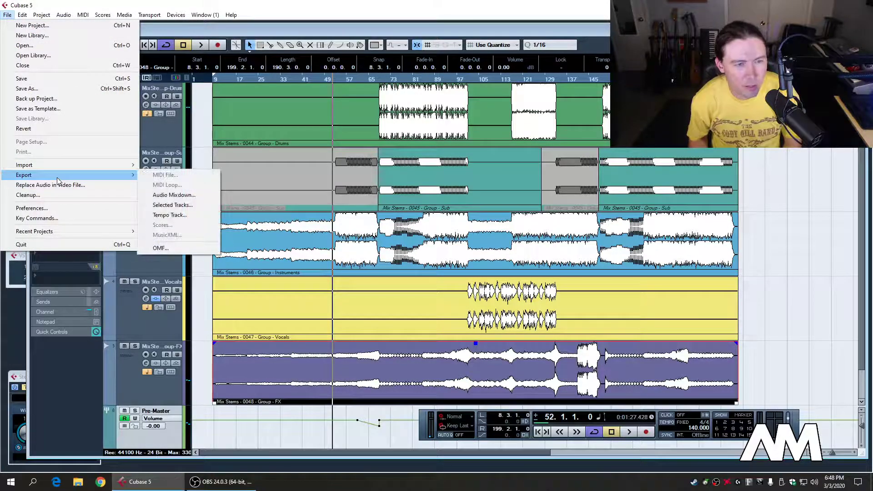
{"action": "left_click", "coordinate": [174, 195]}
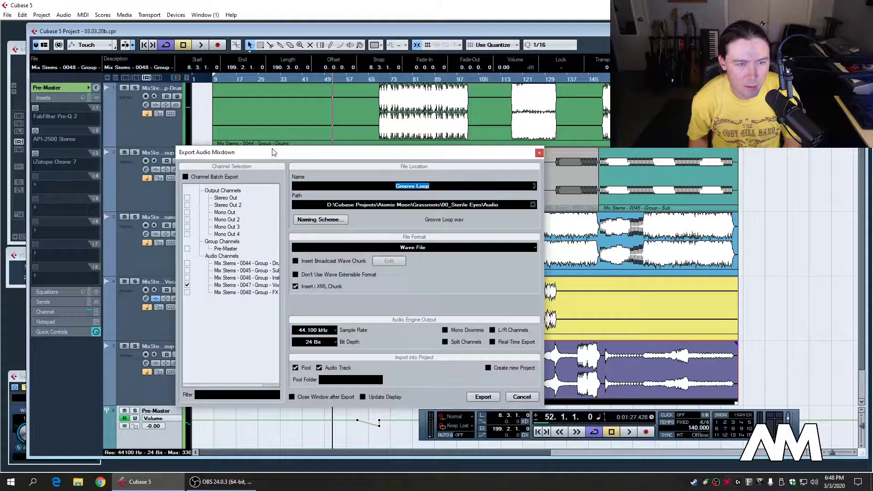
{"action": "left_click_drag", "start_coordinate": [273, 152], "coordinate": [243, 168]}
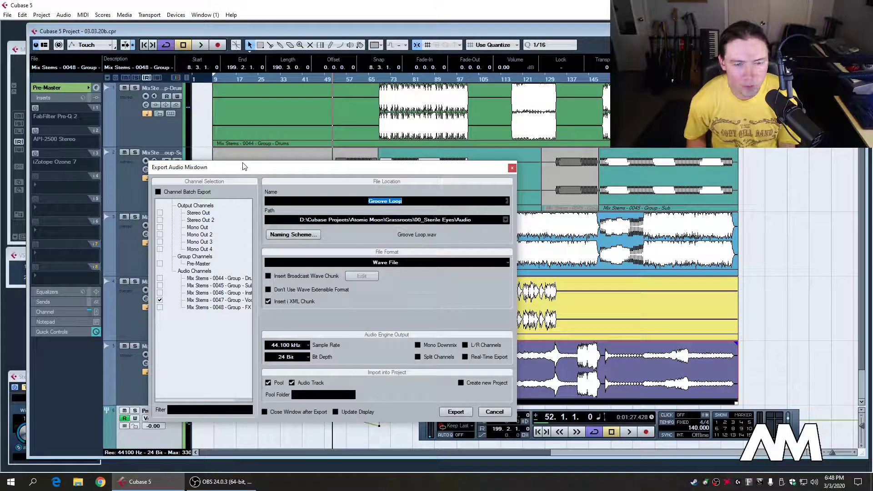
{"action": "left_click", "coordinate": [163, 307]}
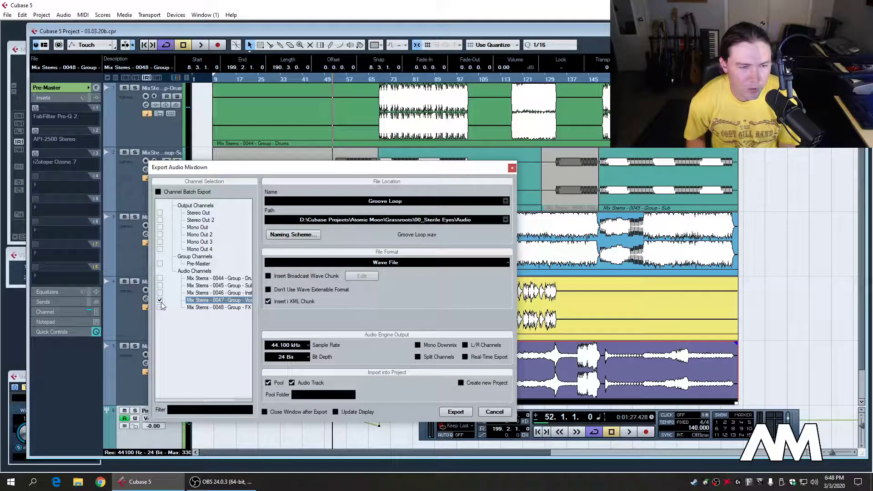
{"action": "left_click", "coordinate": [159, 213]}
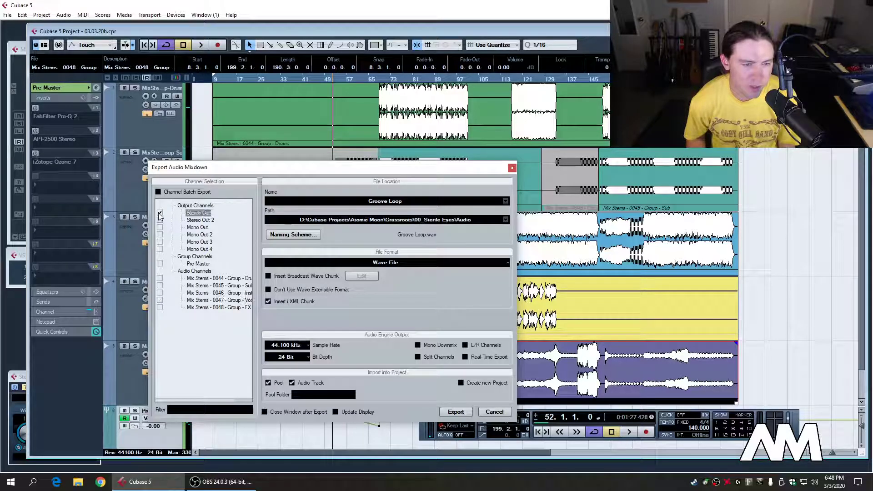
{"action": "left_click", "coordinate": [160, 264]}
Enable Channel Batch Export for the five Mix Stems audio channels and close the export settings without exporting.
{"action": "left_click", "coordinate": [160, 278]}
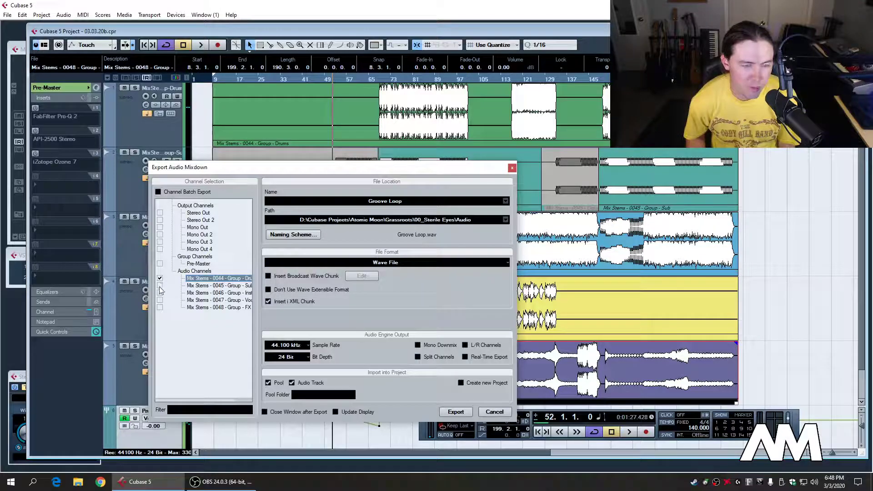
{"action": "left_click", "coordinate": [160, 286]}
{"action": "left_click", "coordinate": [160, 293]}
{"action": "left_click", "coordinate": [159, 301]}
{"action": "left_click", "coordinate": [160, 308]}
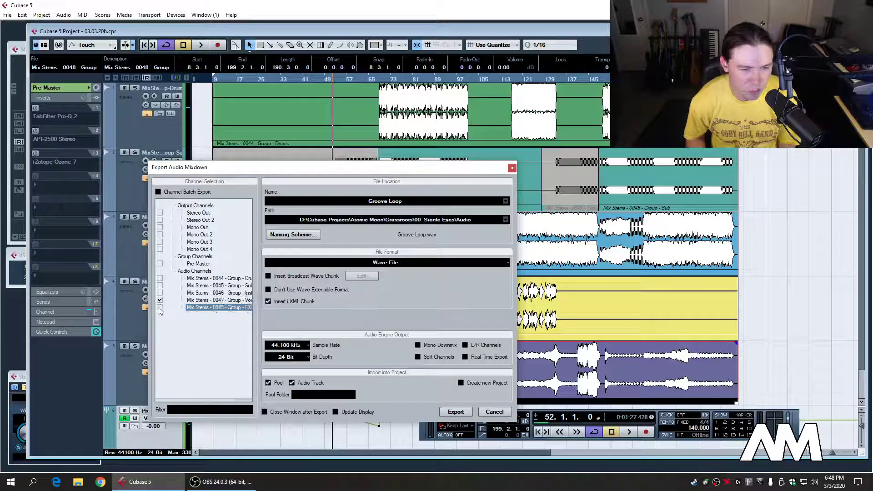
{"action": "left_click", "coordinate": [160, 294]}
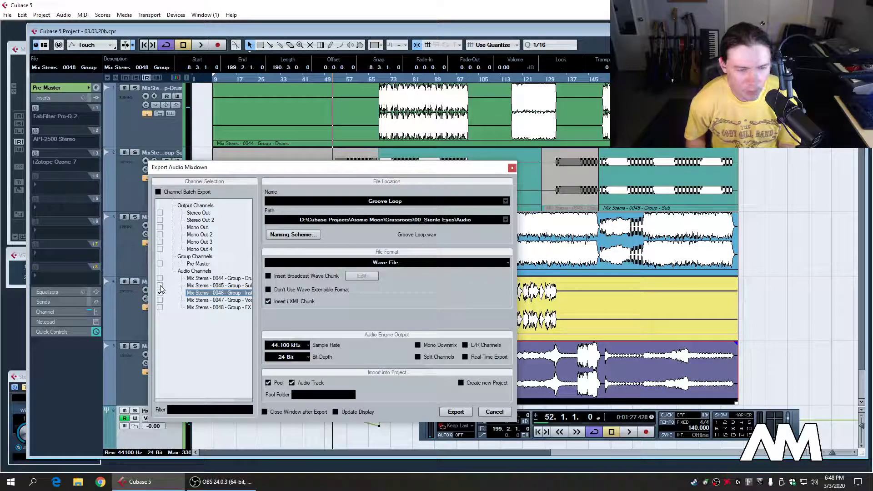
{"action": "left_click", "coordinate": [158, 192]}
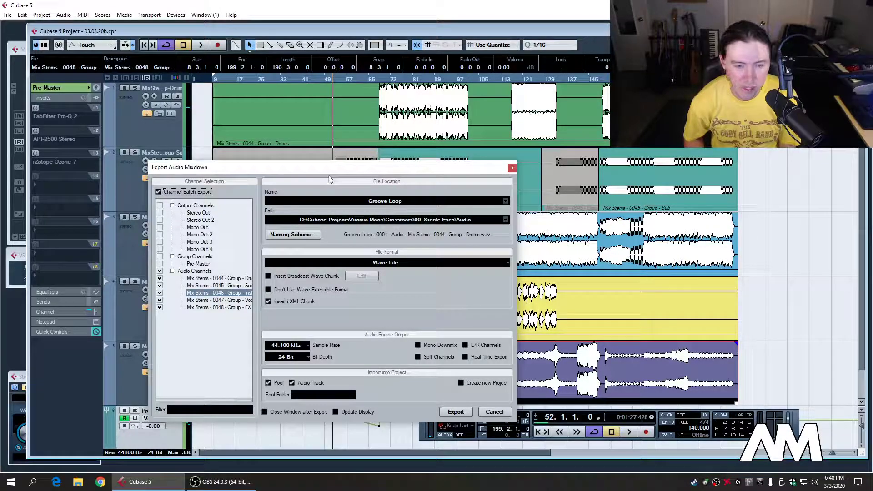
{"action": "left_click", "coordinate": [511, 168]}
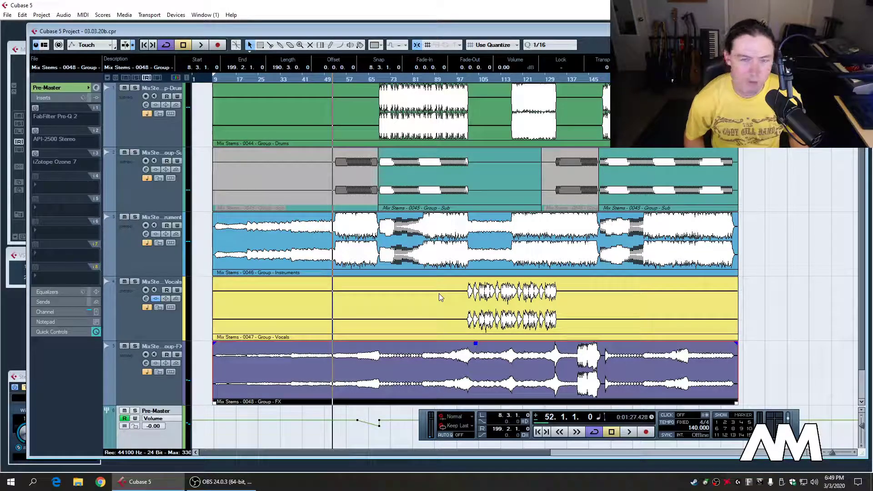
Collapse the Pre-Master inserts in the inspector and show the channel's basic volume, pan and output settings.
{"action": "left_click", "coordinate": [242, 482]}
{"action": "left_click", "coordinate": [241, 483]}
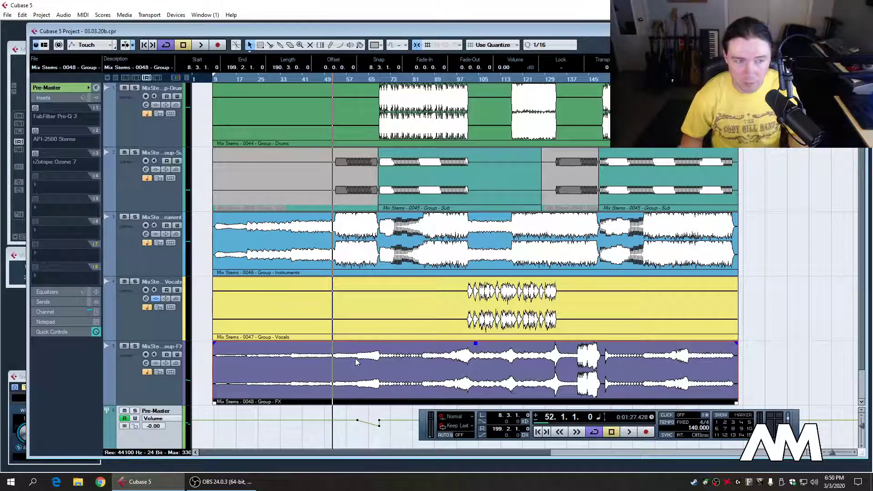
{"action": "left_click", "coordinate": [60, 98]}
{"action": "left_click", "coordinate": [64, 85]}
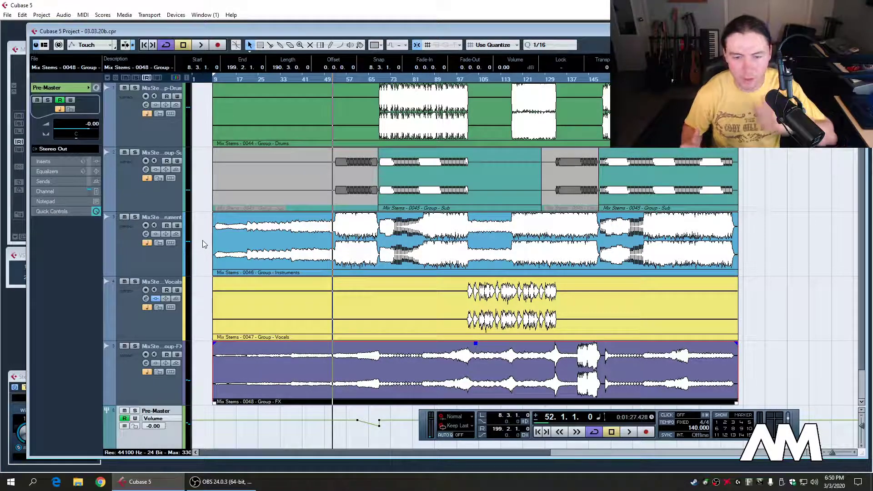
{"action": "left_click", "coordinate": [196, 482]}
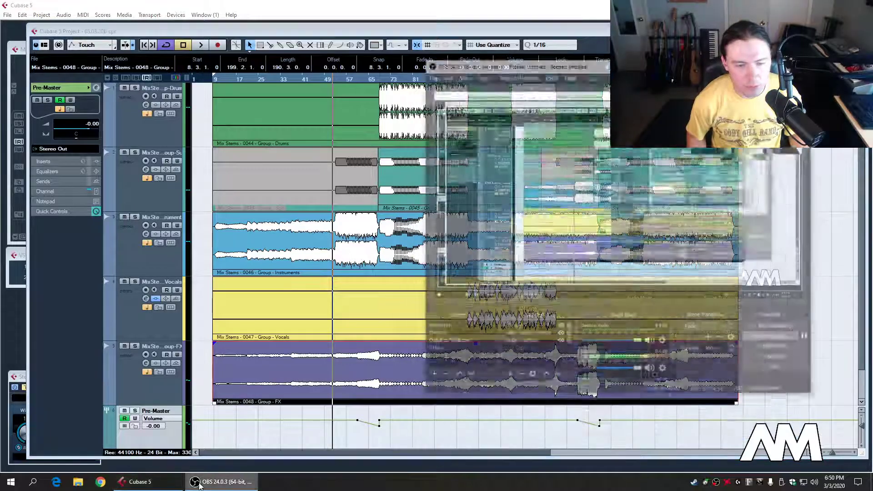
{"action": "left_click", "coordinate": [196, 482]}
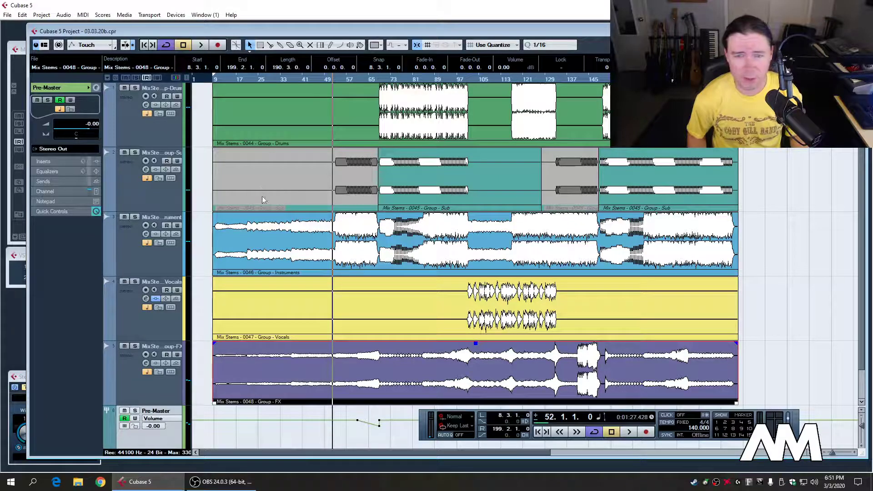
Examine the stem waveforms closely around the playhead at bar 52 and across the whole arrangement.
{"action": "key", "text": "h"}
{"action": "key", "text": "h"}
{"action": "key", "text": "h"}
{"action": "key", "text": "h"}
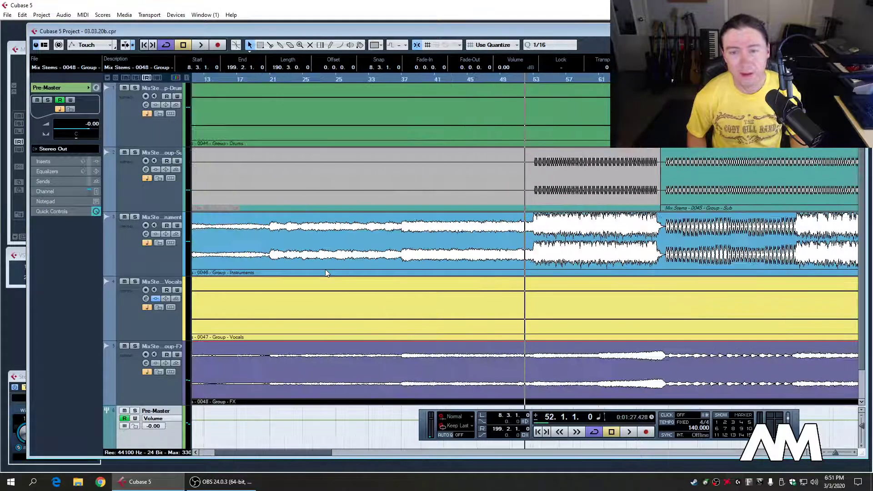
{"action": "key", "text": "g"}
{"action": "key", "text": "g"}
{"action": "key", "text": "g"}
{"action": "key", "text": "g"}
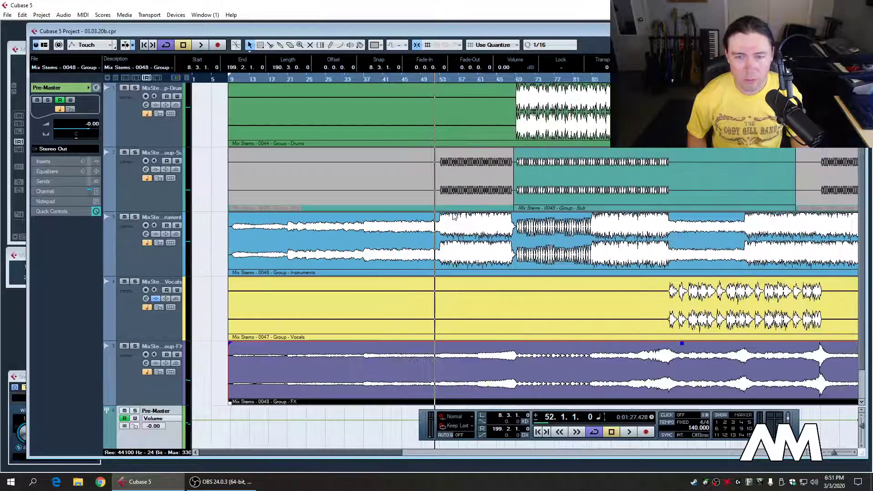
{"action": "key", "text": "g"}
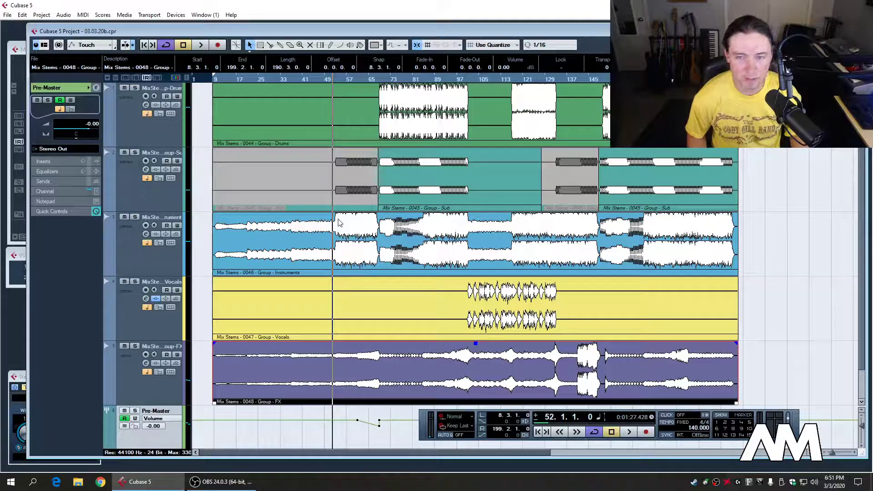
Place the playhead at bar 70 and examine the stem waveforms around the drum entry at bar 69.
{"action": "key", "text": "KP_Add"}
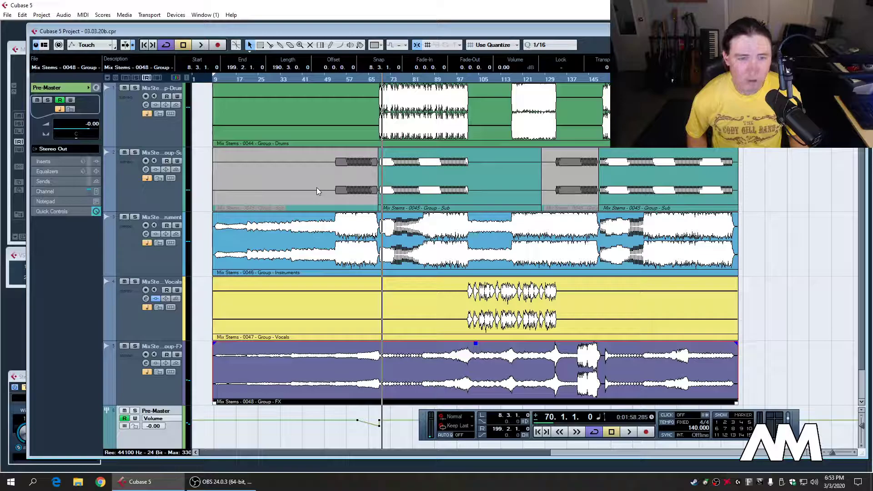
{"action": "key", "text": "h"}
{"action": "key", "text": "h"}
{"action": "key", "text": "h"}
{"action": "key", "text": "h"}
{"action": "key", "text": "h"}
{"action": "key", "text": "h"}
{"action": "key", "text": "h"}
{"action": "key", "text": "h"}
{"action": "key", "text": "h"}
{"action": "key", "text": "h"}
{"action": "key", "text": "h"}
{"action": "key", "text": "h"}
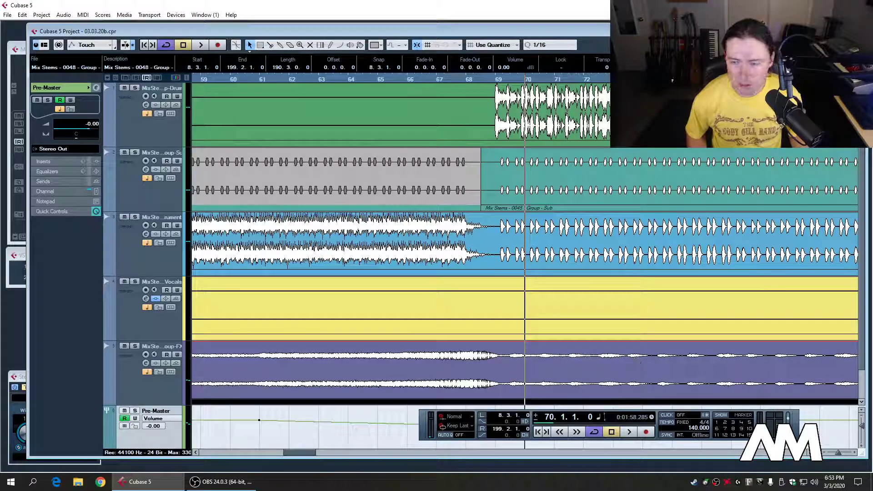
{"action": "left_click", "coordinate": [817, 453]}
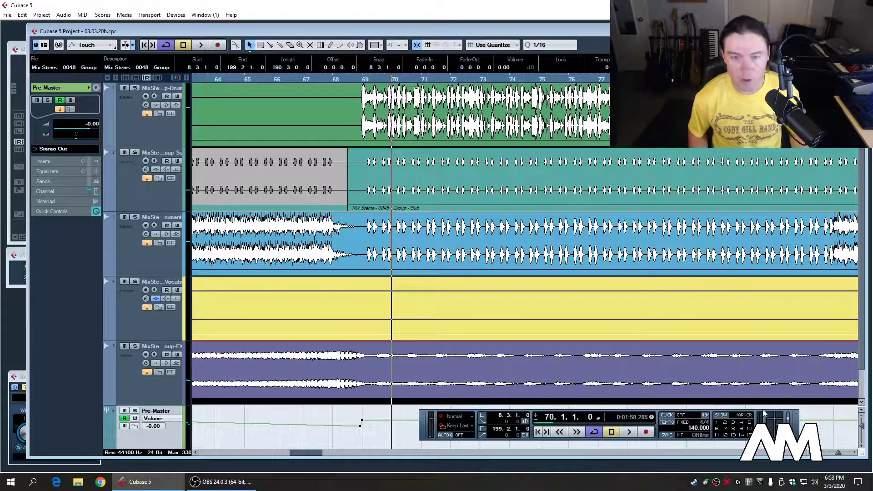
Increase the height of all tracks to compare the Sub and Instruments waveforms around bar 69.
{"action": "left_click", "coordinate": [222, 482]}
{"action": "left_click", "coordinate": [223, 482]}
{"action": "left_click_drag", "start_coordinate": [863, 429], "coordinate": [865, 436]}
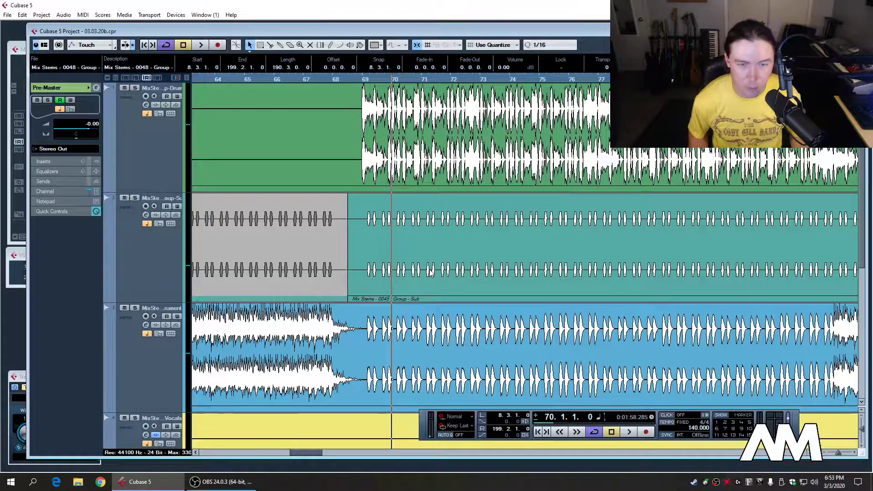
{"action": "scroll", "coordinate": [430, 272], "scroll_direction": "down", "scroll_amount": 2}
{"action": "scroll", "coordinate": [430, 272], "scroll_direction": "up", "scroll_amount": 1}
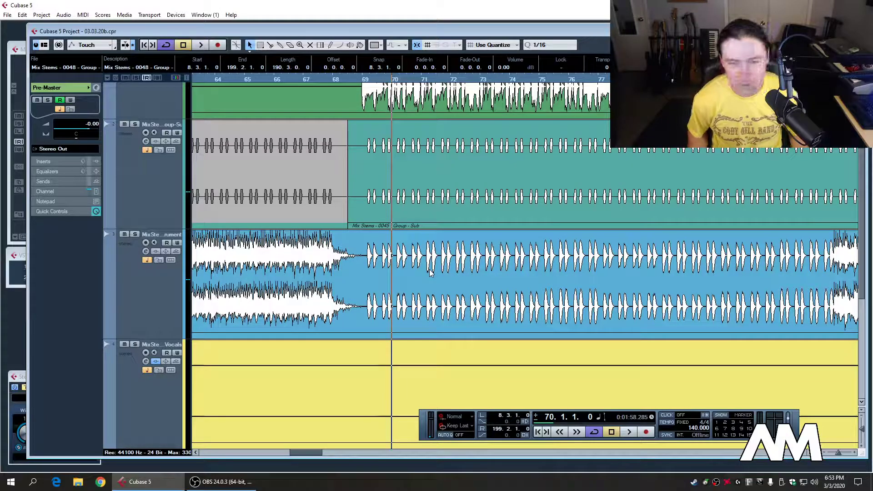
{"action": "left_click", "coordinate": [211, 483]}
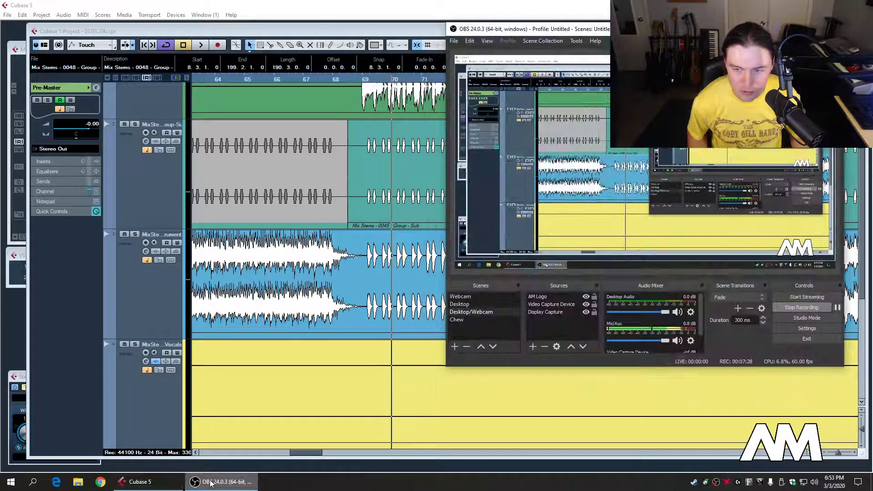
{"action": "left_click", "coordinate": [211, 482]}
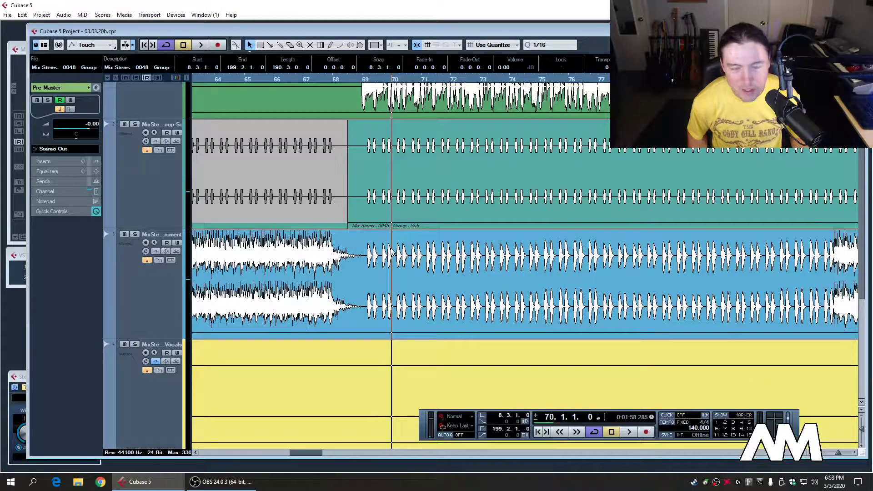
{"action": "key", "text": "h"}
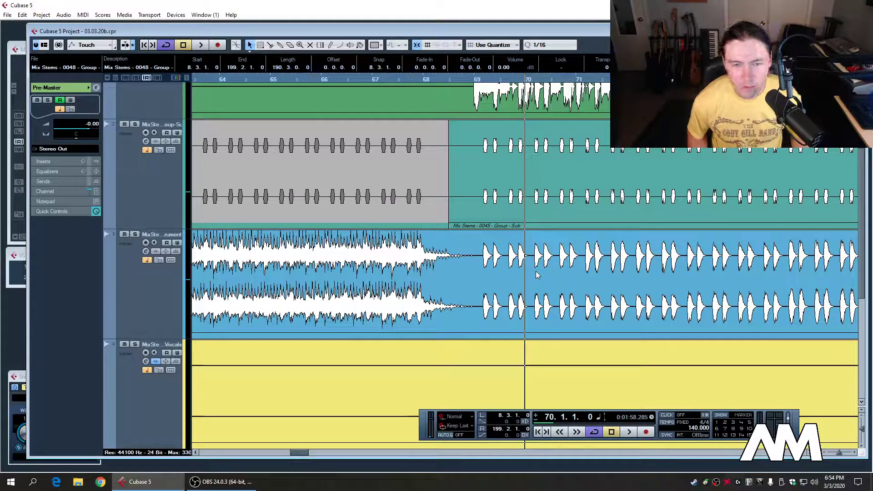
{"action": "key", "text": "g"}
{"action": "key", "text": "g"}
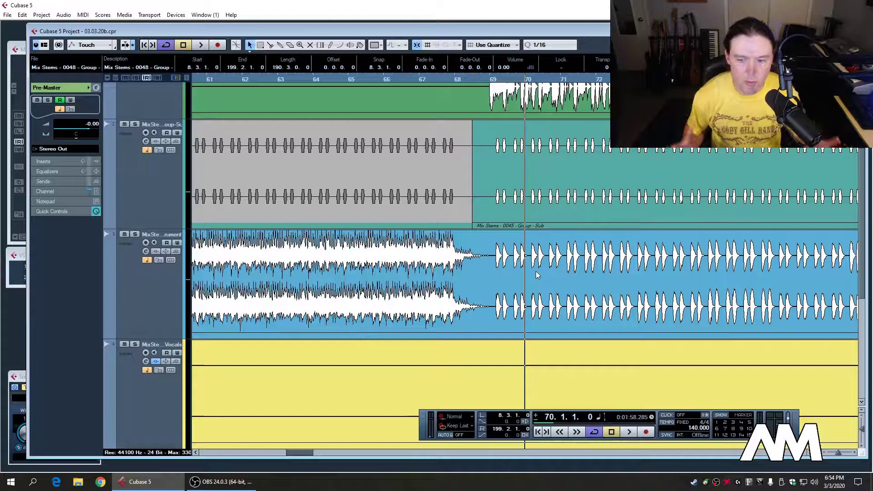
{"action": "left_click", "coordinate": [209, 483]}
{"action": "left_click", "coordinate": [209, 484]}
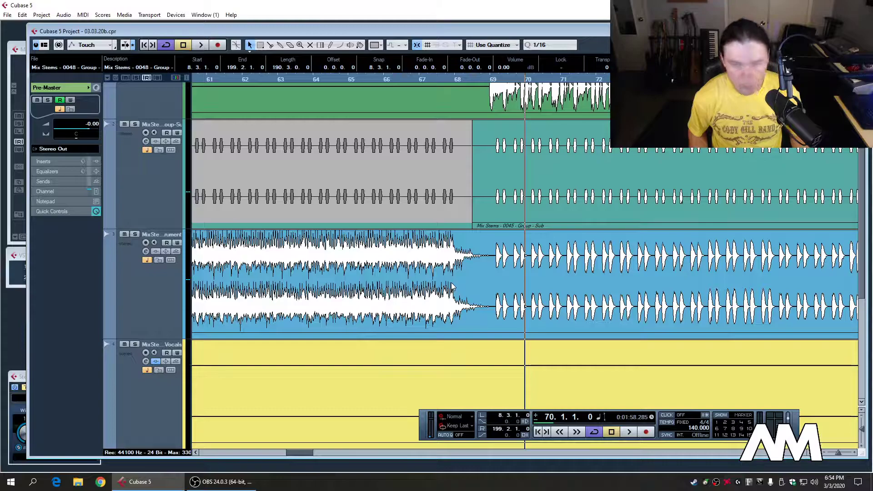
Examine the stem waveforms from the drum entry around bar 69 out to the full length of the arrangement.
{"action": "key", "text": "g"}
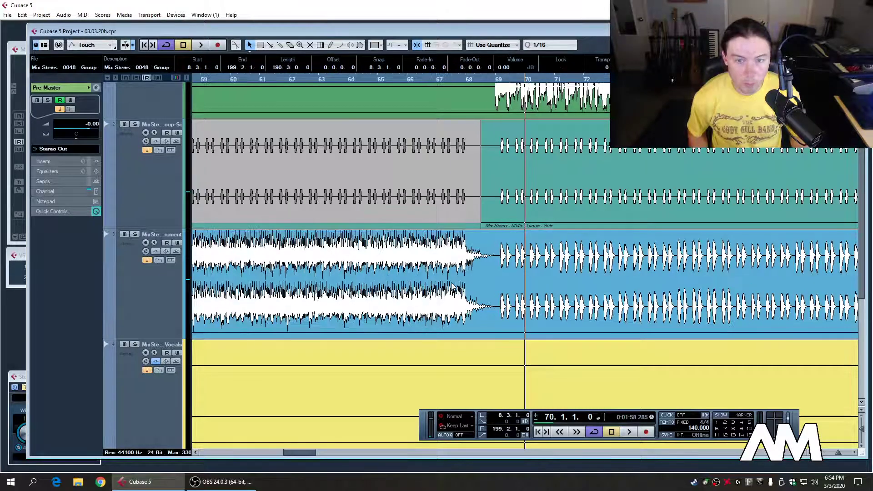
{"action": "key", "text": "g"}
{"action": "key", "text": "g"}
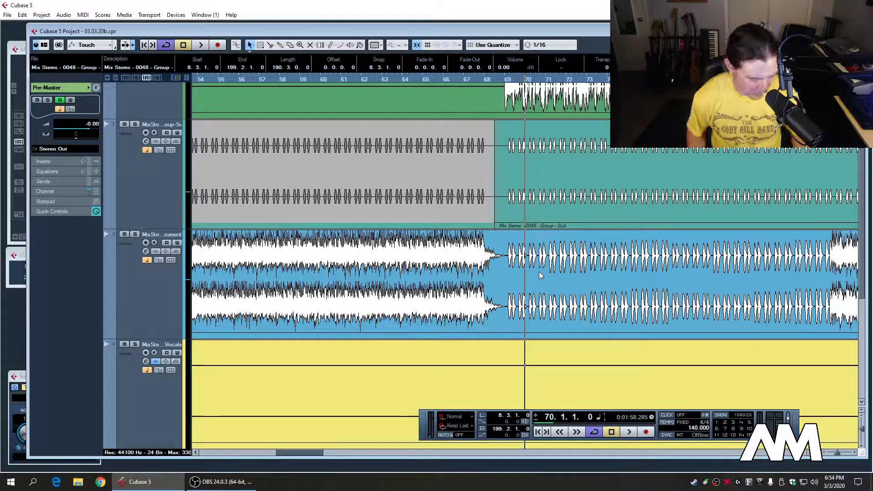
{"action": "key", "text": "g"}
{"action": "key", "text": "g"}
{"action": "key", "text": "g"}
{"action": "key", "text": "g"}
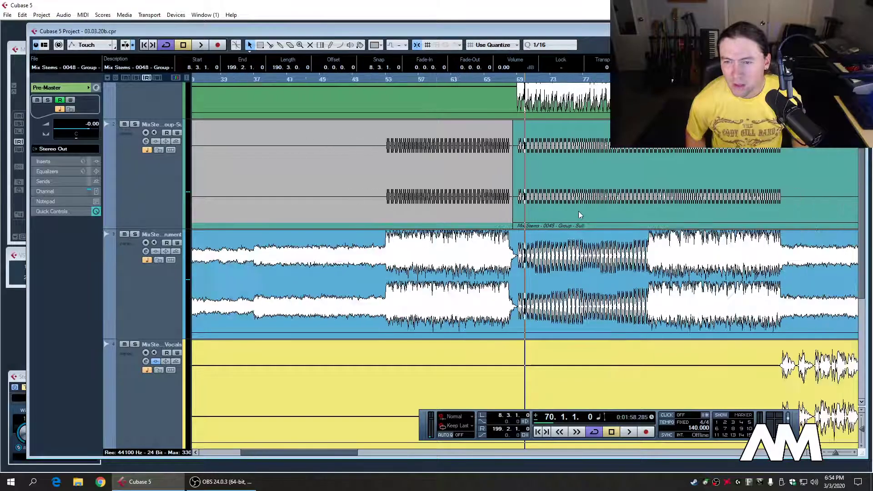
{"action": "key", "text": "g"}
{"action": "key", "text": "g"}
{"action": "key", "text": "g"}
{"action": "scroll", "coordinate": [578, 211], "scroll_direction": "up", "scroll_amount": 2}
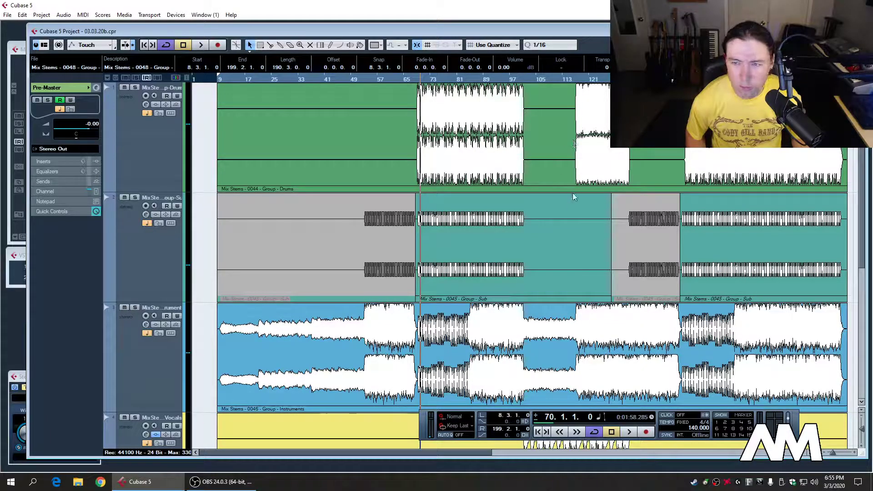
Examine the Vocals and FX stems and the Pre-Master volume automation below them.
{"action": "scroll", "coordinate": [572, 195], "scroll_direction": "down", "scroll_amount": 6}
{"action": "scroll", "coordinate": [573, 218], "scroll_direction": "up", "scroll_amount": 4}
{"action": "scroll", "coordinate": [574, 217], "scroll_direction": "down", "scroll_amount": 2}
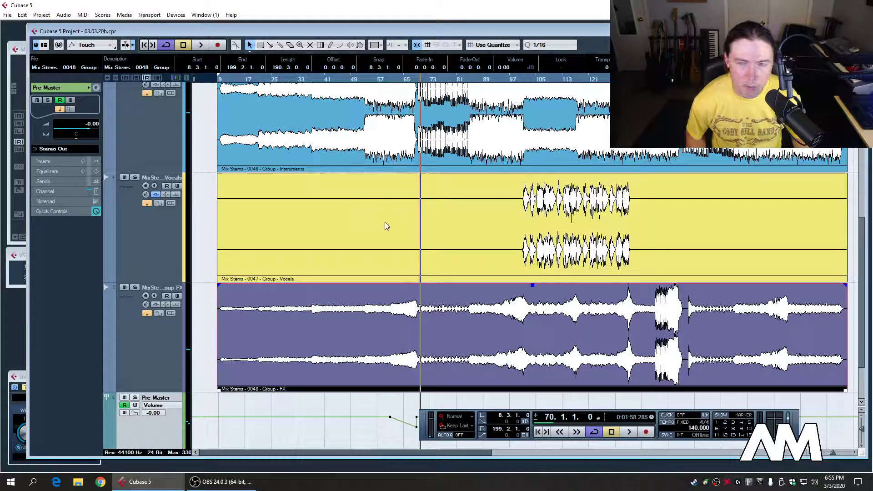
{"action": "scroll", "coordinate": [385, 223], "scroll_direction": "down", "scroll_amount": 2}
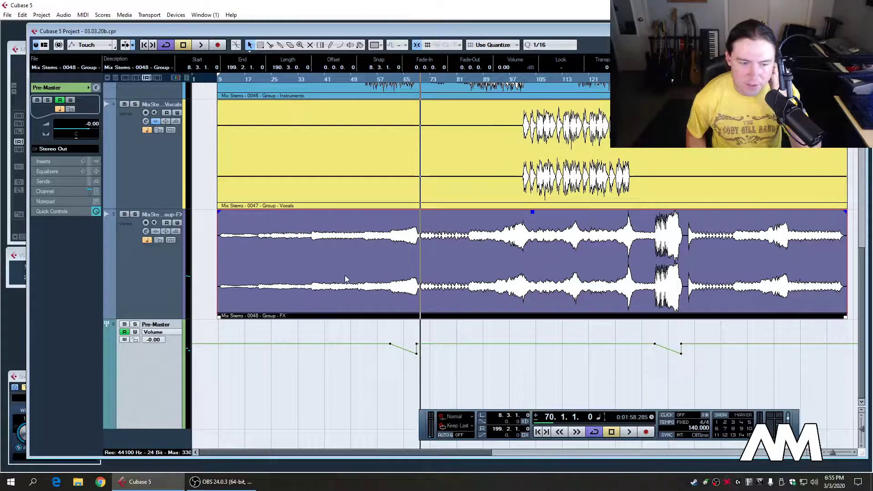
{"action": "left_click", "coordinate": [241, 481]}
{"action": "left_click", "coordinate": [244, 480]}
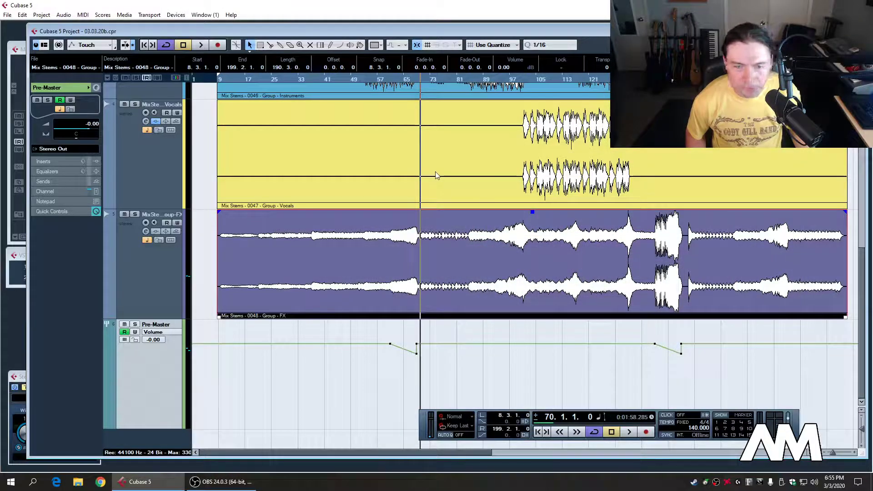
Review the whole arrangement from the Drums stem down to the Pre-Master volume automation, with the complete song length in view.
{"action": "scroll", "coordinate": [436, 176], "scroll_direction": "up", "scroll_amount": 5}
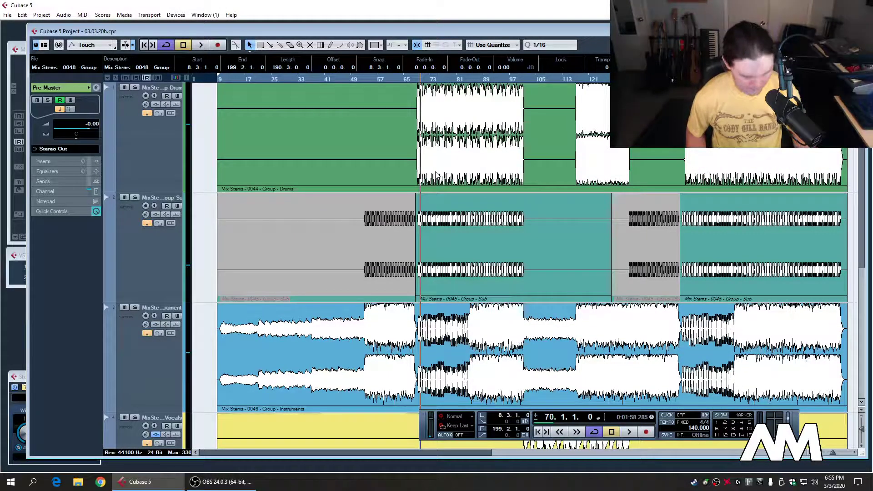
{"action": "key", "text": "g"}
{"action": "scroll", "coordinate": [501, 242], "scroll_direction": "down", "scroll_amount": 2}
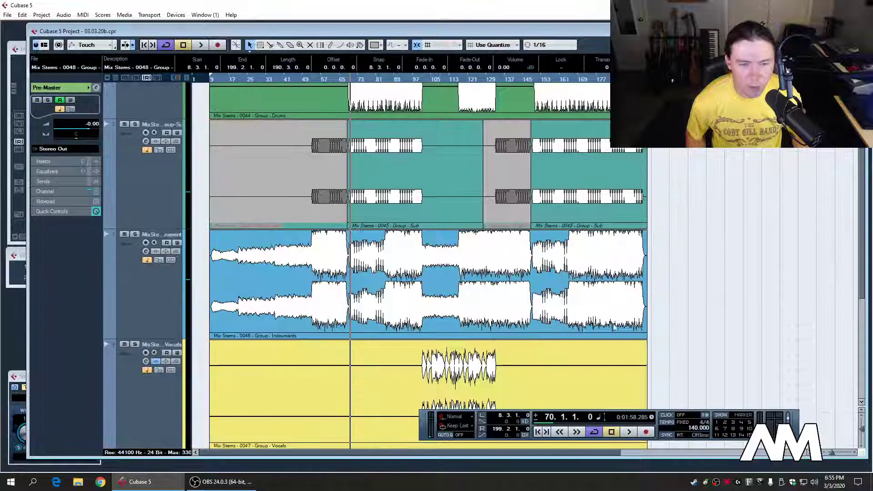
{"action": "scroll", "coordinate": [864, 435], "scroll_direction": "down", "scroll_amount": 2}
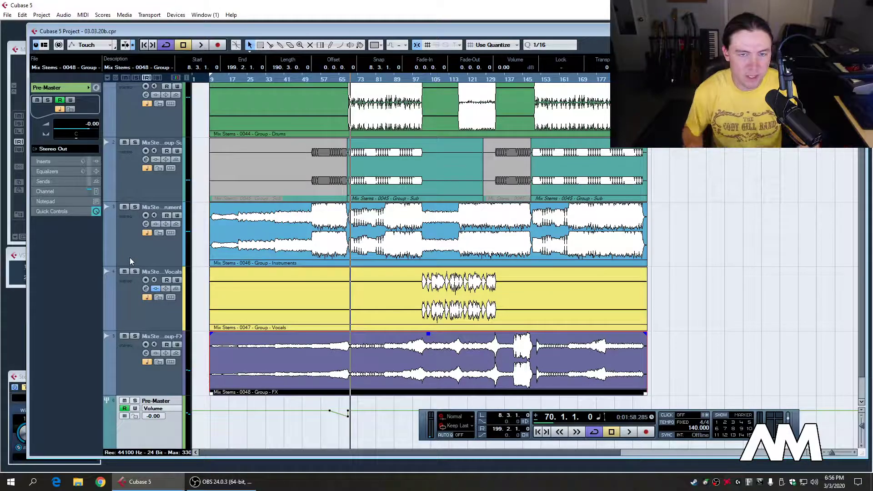
{"action": "scroll", "coordinate": [227, 278], "scroll_direction": "down", "scroll_amount": 1}
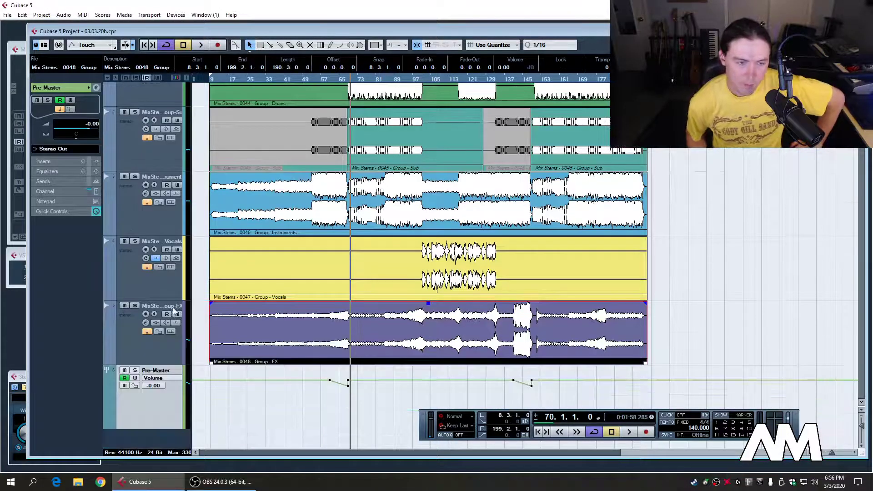
{"action": "scroll", "coordinate": [331, 296], "scroll_direction": "up", "scroll_amount": 1}
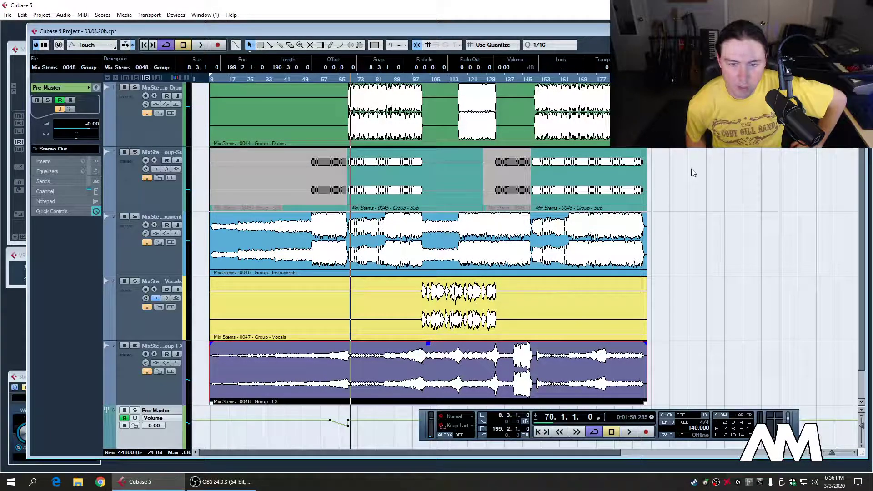
{"action": "scroll", "coordinate": [692, 172], "scroll_direction": "down", "scroll_amount": 2}
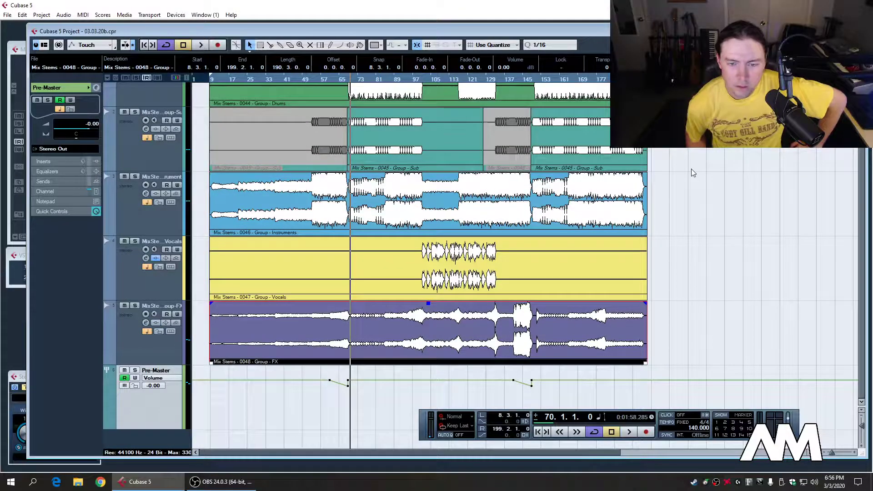
{"action": "scroll", "coordinate": [692, 173], "scroll_direction": "up", "scroll_amount": 2}
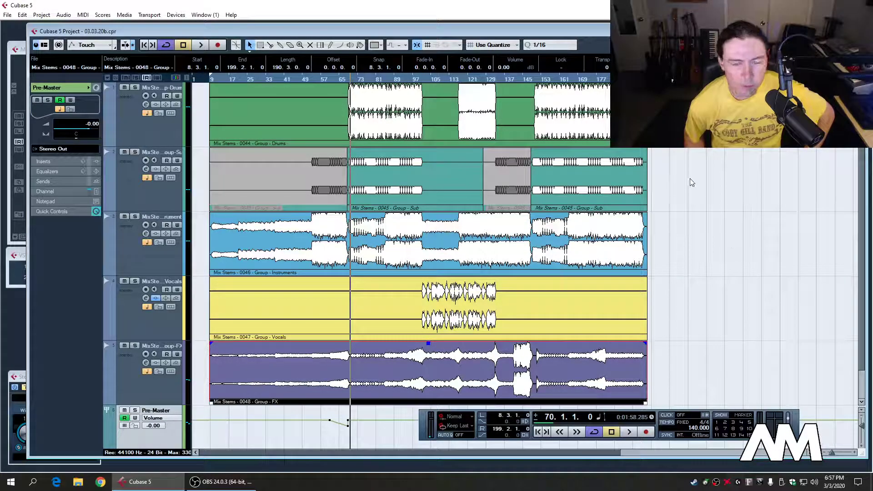
{"action": "scroll", "coordinate": [689, 179], "scroll_direction": "down", "scroll_amount": 2}
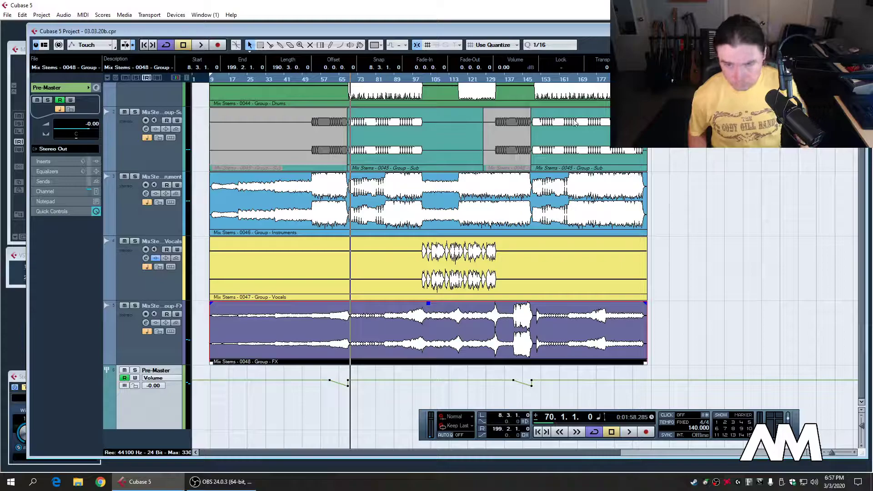
{"action": "scroll", "coordinate": [253, 236], "scroll_direction": "up", "scroll_amount": 2}
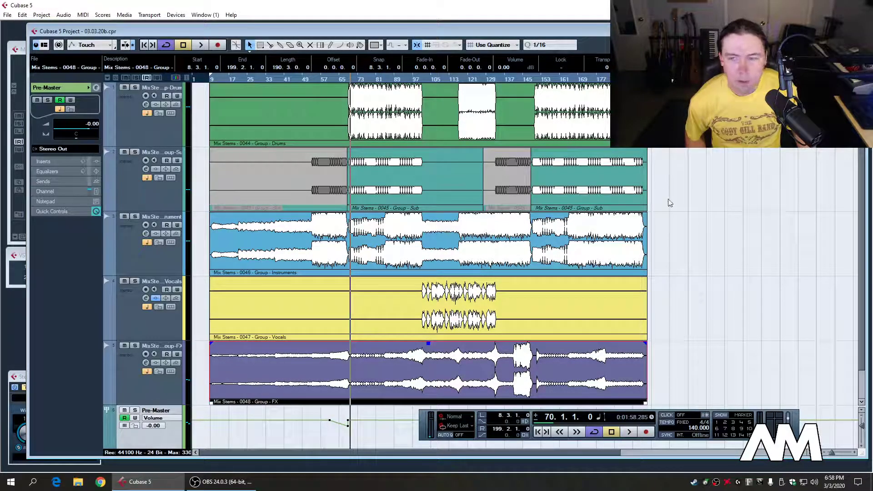
{"action": "scroll", "coordinate": [669, 179], "scroll_direction": "down", "scroll_amount": 2}
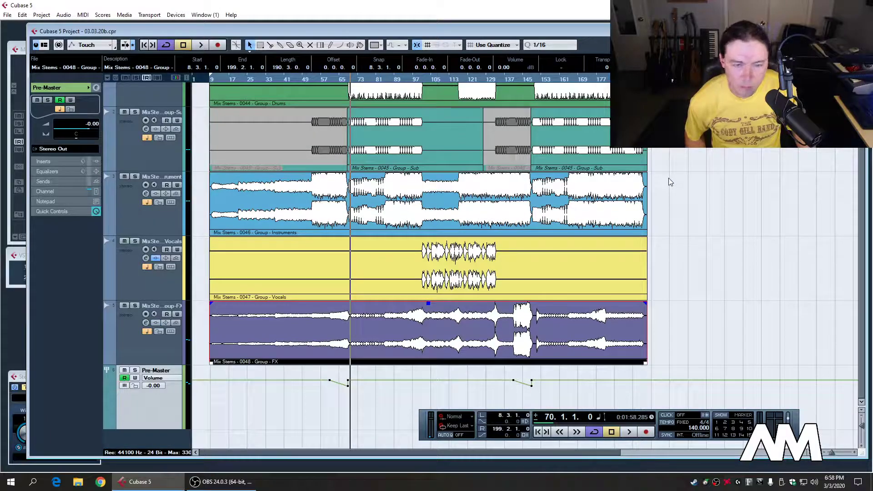
{"action": "scroll", "coordinate": [669, 180], "scroll_direction": "up", "scroll_amount": 2}
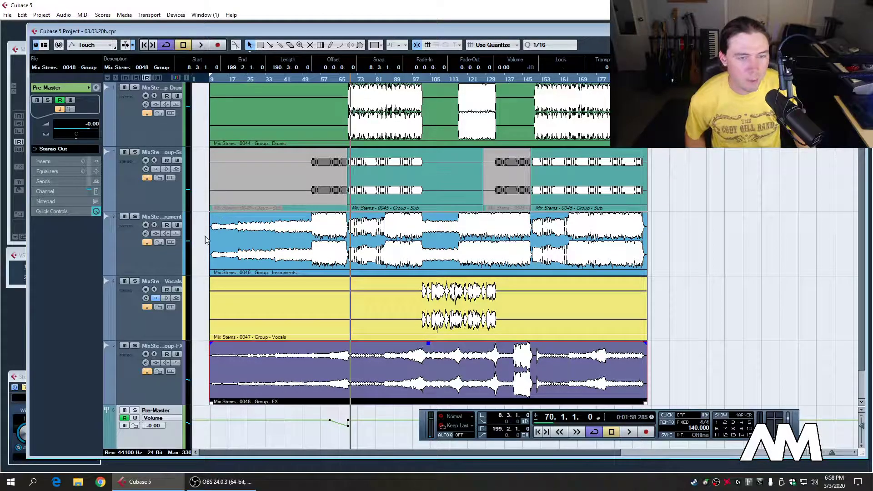
Check the recording status in OBS, return to the Cubase project and rewind the playhead to bar 42.
{"action": "left_click", "coordinate": [217, 481]}
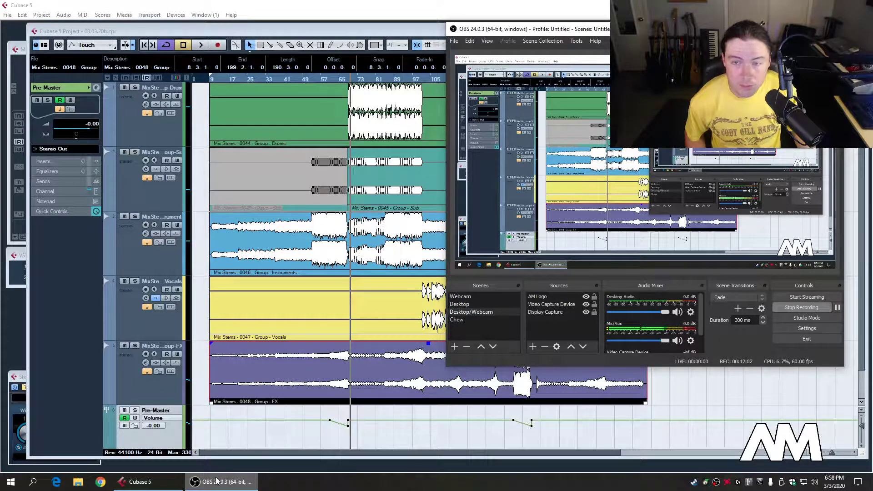
{"action": "left_click", "coordinate": [218, 481]}
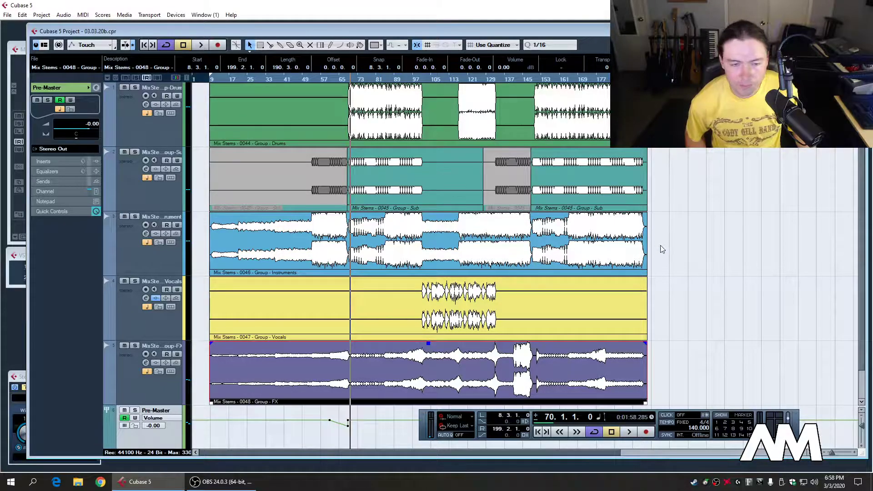
{"action": "key", "text": "KP_Subtract"}
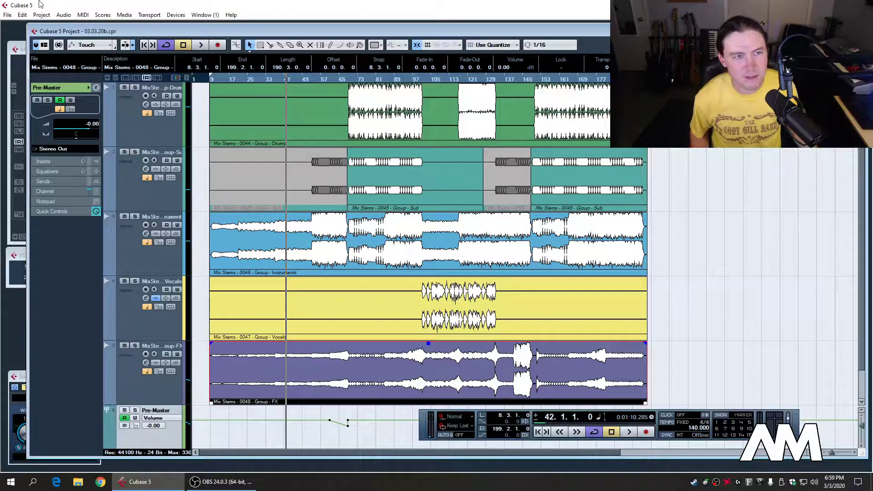
Open the Save As dialog for the project and select the 03.03.20b version in the 00_Sterile Eyes folder.
{"action": "left_click", "coordinate": [8, 16]}
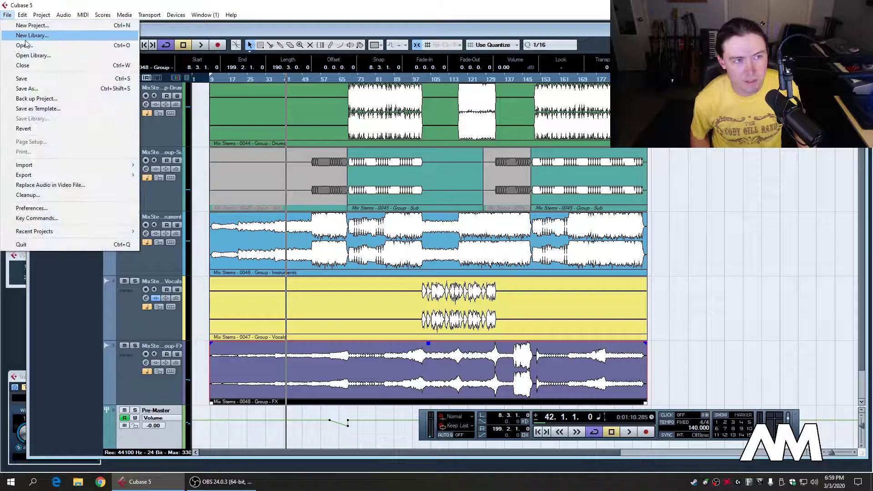
{"action": "left_click", "coordinate": [31, 88]}
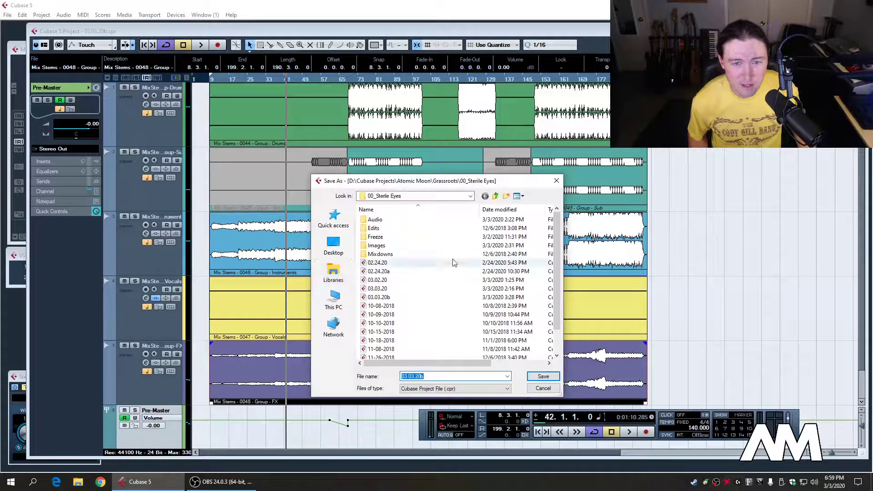
{"action": "scroll", "coordinate": [421, 263], "scroll_direction": "down", "scroll_amount": 1}
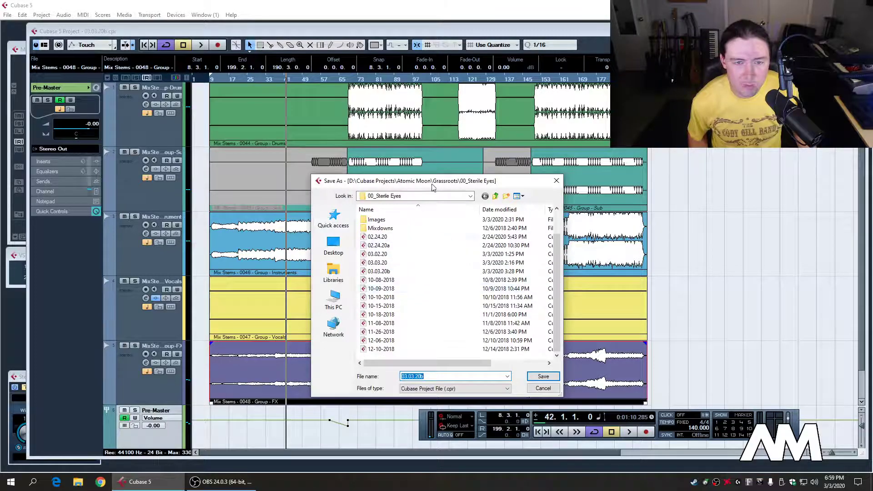
{"action": "left_click_drag", "start_coordinate": [431, 185], "coordinate": [374, 200]}
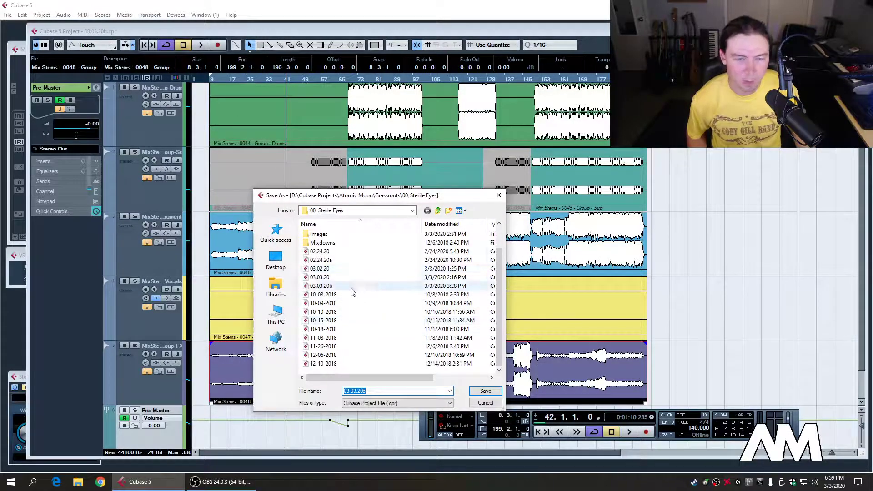
{"action": "left_click", "coordinate": [341, 280]}
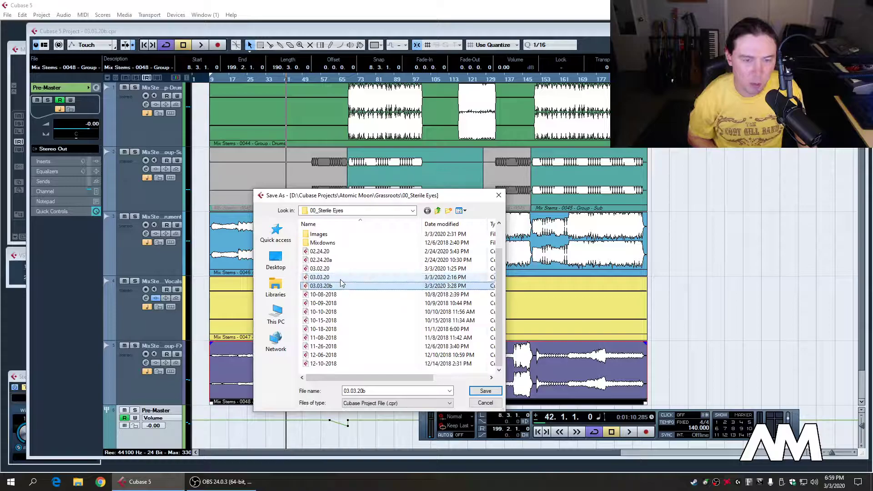
Look through the dated project versions in the 00_Sterile Eyes folder, from 02.24.20 to the 2018 files and back.
{"action": "key", "text": "Down"}
{"action": "key", "text": "Down"}
{"action": "key", "text": "Down"}
{"action": "key", "text": "Down"}
{"action": "key", "text": "Down"}
{"action": "key", "text": "Down"}
{"action": "key", "text": "Down"}
{"action": "key", "text": "Down"}
{"action": "key", "text": "Down"}
{"action": "key", "text": "Up"}
{"action": "key", "text": "Up"}
{"action": "key", "text": "Up"}
{"action": "key", "text": "Up"}
{"action": "key", "text": "Up"}
{"action": "key", "text": "Up"}
{"action": "key", "text": "Up"}
{"action": "key", "text": "Up"}
{"action": "key", "text": "Up"}
{"action": "key", "text": "Up"}
{"action": "key", "text": "Up"}
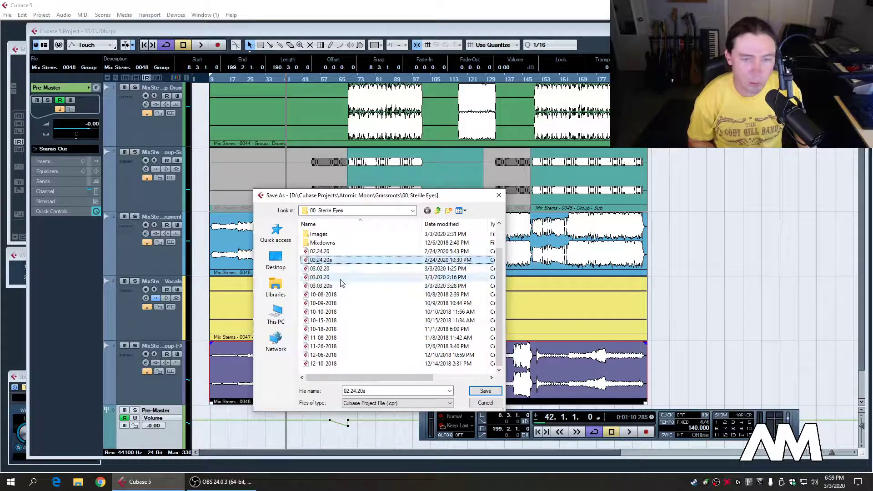
{"action": "key", "text": "Up"}
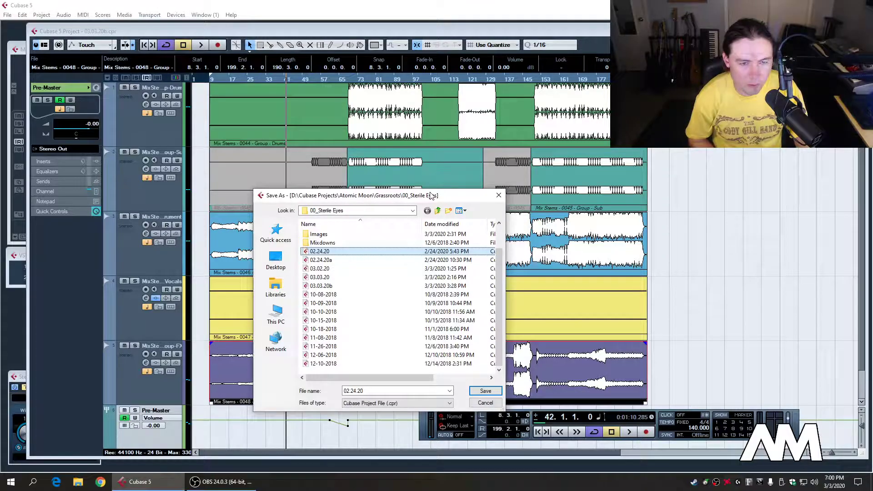
{"action": "key", "text": "Down"}
{"action": "key", "text": "Down"}
{"action": "key", "text": "Down"}
{"action": "key", "text": "Down"}
{"action": "key", "text": "Down"}
{"action": "key", "text": "Down"}
{"action": "key", "text": "Down"}
{"action": "key", "text": "Down"}
{"action": "key", "text": "Down"}
{"action": "key", "text": "Down"}
{"action": "key", "text": "Down"}
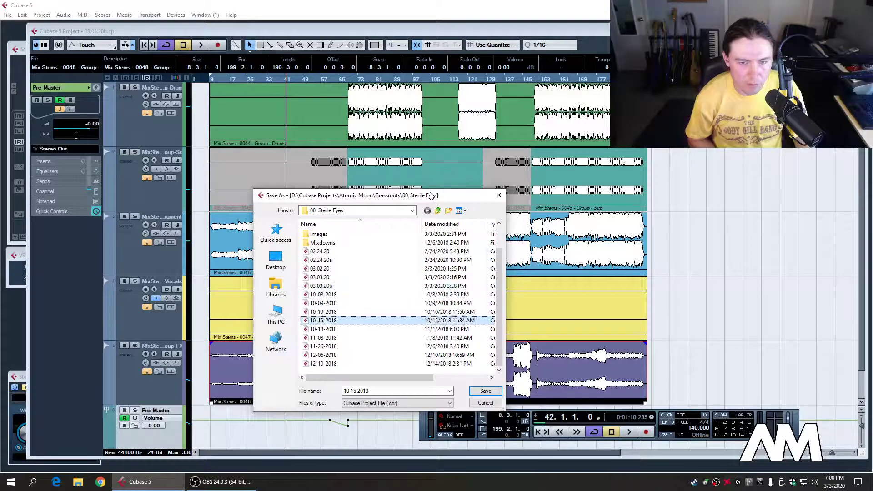
{"action": "key", "text": "Down"}
{"action": "key", "text": "Down"}
{"action": "key", "text": "Up"}
{"action": "key", "text": "Up"}
{"action": "key", "text": "Up"}
{"action": "key", "text": "Up"}
{"action": "key", "text": "Up"}
{"action": "key", "text": "Up"}
{"action": "key", "text": "Up"}
{"action": "key", "text": "Up"}
{"action": "key", "text": "Up"}
{"action": "key", "text": "Up"}
{"action": "key", "text": "Up"}
{"action": "key", "text": "Up"}
{"action": "key", "text": "Up"}
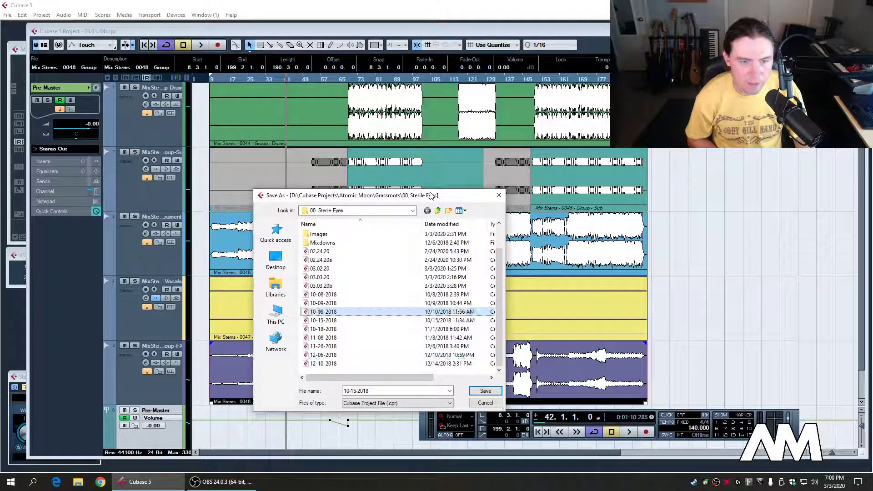
{"action": "key", "text": "Up"}
{"action": "key", "text": "Down"}
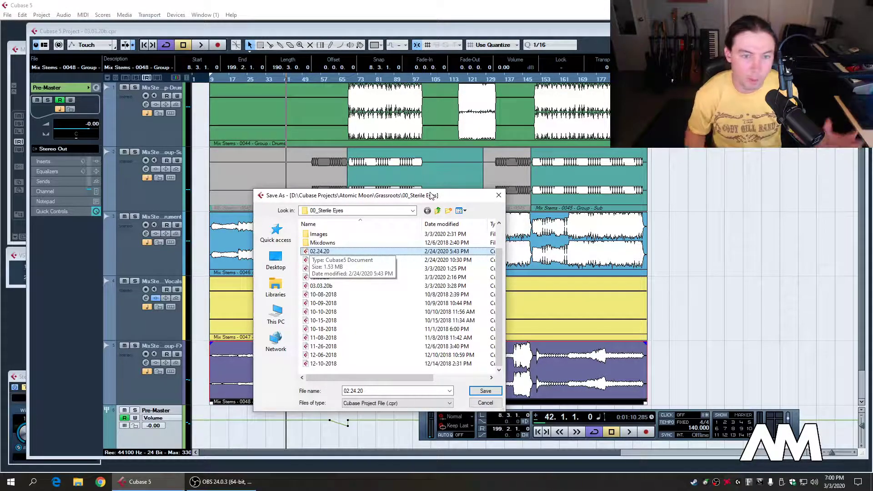
Compare the file details of the recent project versions from 02.24.20a through 03.03.20b.
{"action": "key", "text": "Down"}
{"action": "key", "text": "Down"}
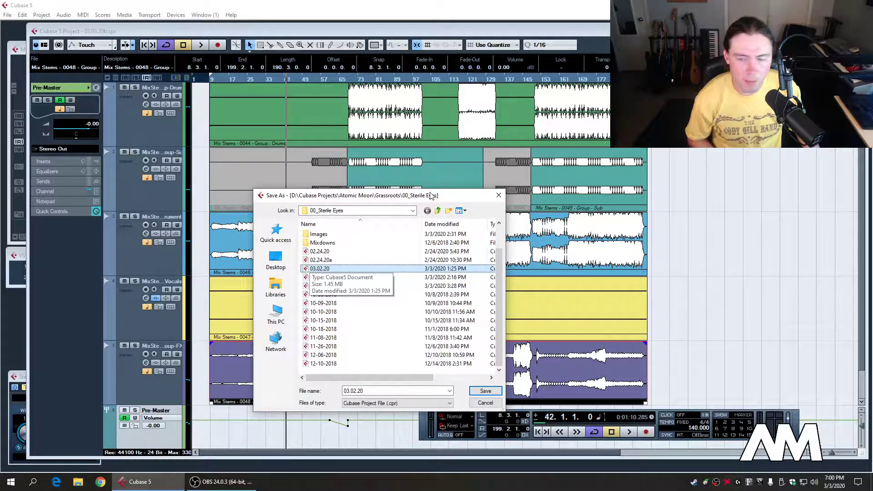
{"action": "key", "text": "Down"}
{"action": "key", "text": "Down"}
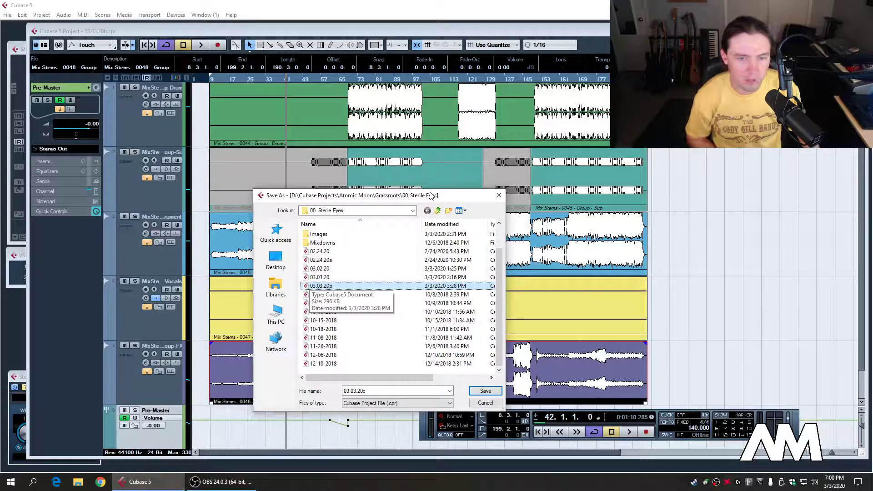
Review the older 2018 project versions once more, return to 02.24.20, and close the Save As dialog without saving.
{"action": "key", "text": "Down"}
{"action": "key", "text": "Down"}
{"action": "key", "text": "Down"}
{"action": "key", "text": "Down"}
{"action": "key", "text": "Down"}
{"action": "key", "text": "Down"}
{"action": "key", "text": "Down"}
{"action": "key", "text": "Down"}
{"action": "key", "text": "Down"}
{"action": "key", "text": "Up"}
{"action": "key", "text": "Up"}
{"action": "key", "text": "Up"}
{"action": "key", "text": "Up"}
{"action": "key", "text": "Up"}
{"action": "key", "text": "Up"}
{"action": "key", "text": "Up"}
{"action": "key", "text": "Up"}
{"action": "key", "text": "Up"}
{"action": "key", "text": "Up"}
{"action": "key", "text": "Up"}
{"action": "key", "text": "Up"}
{"action": "key", "text": "Up"}
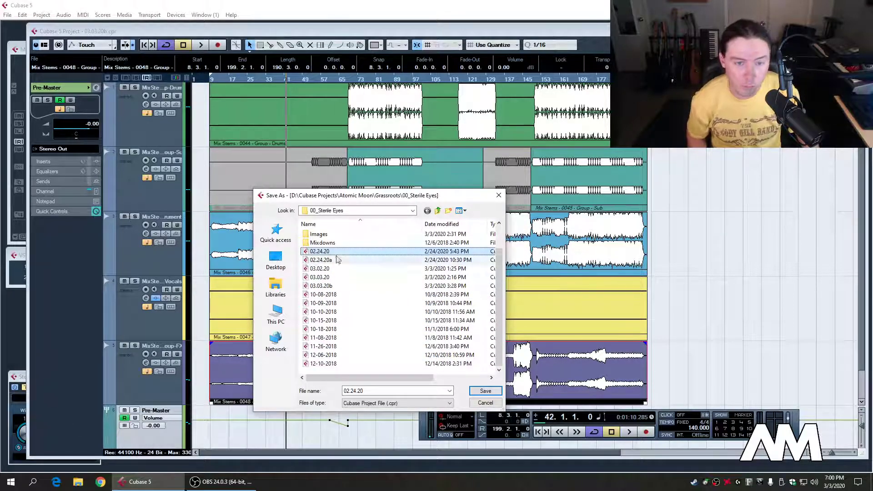
{"action": "scroll", "coordinate": [353, 291], "scroll_direction": "up", "scroll_amount": 1}
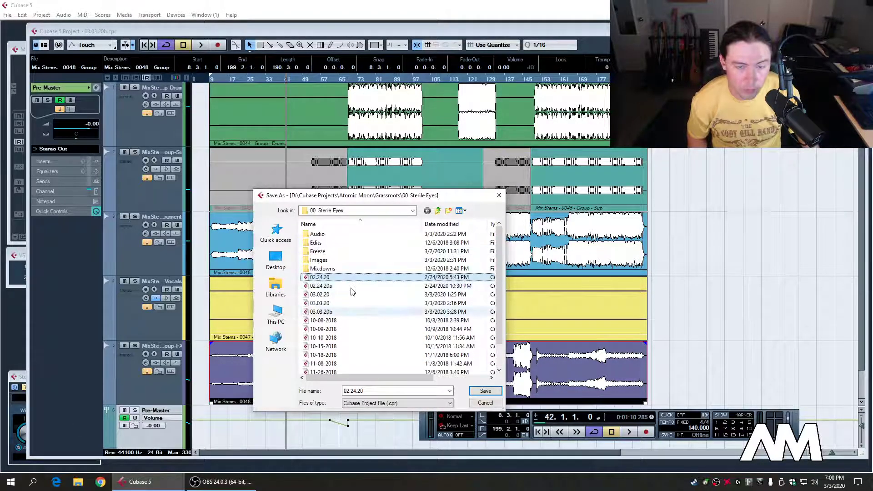
{"action": "left_click", "coordinate": [499, 197]}
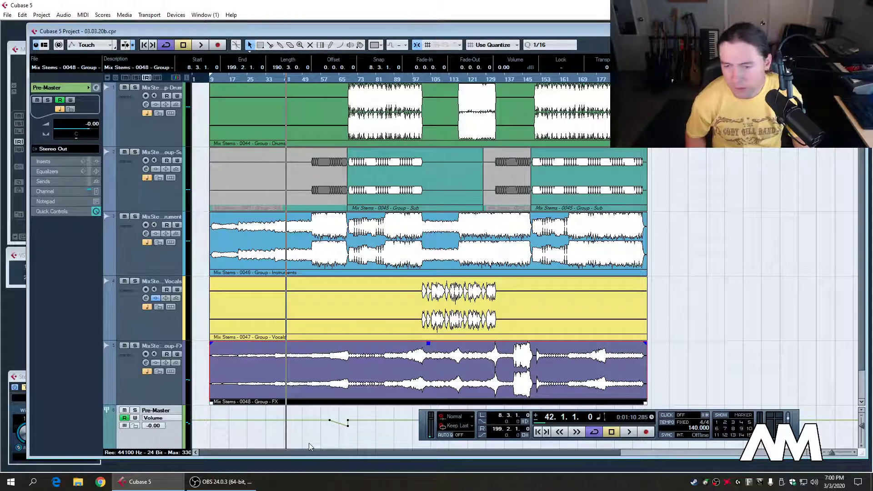
Switch to OBS to check the recording controls.
{"action": "left_click", "coordinate": [237, 483]}
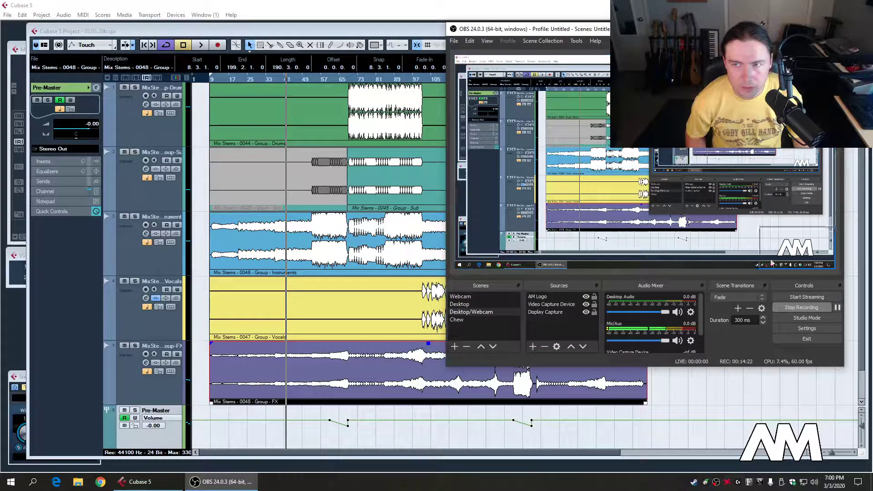